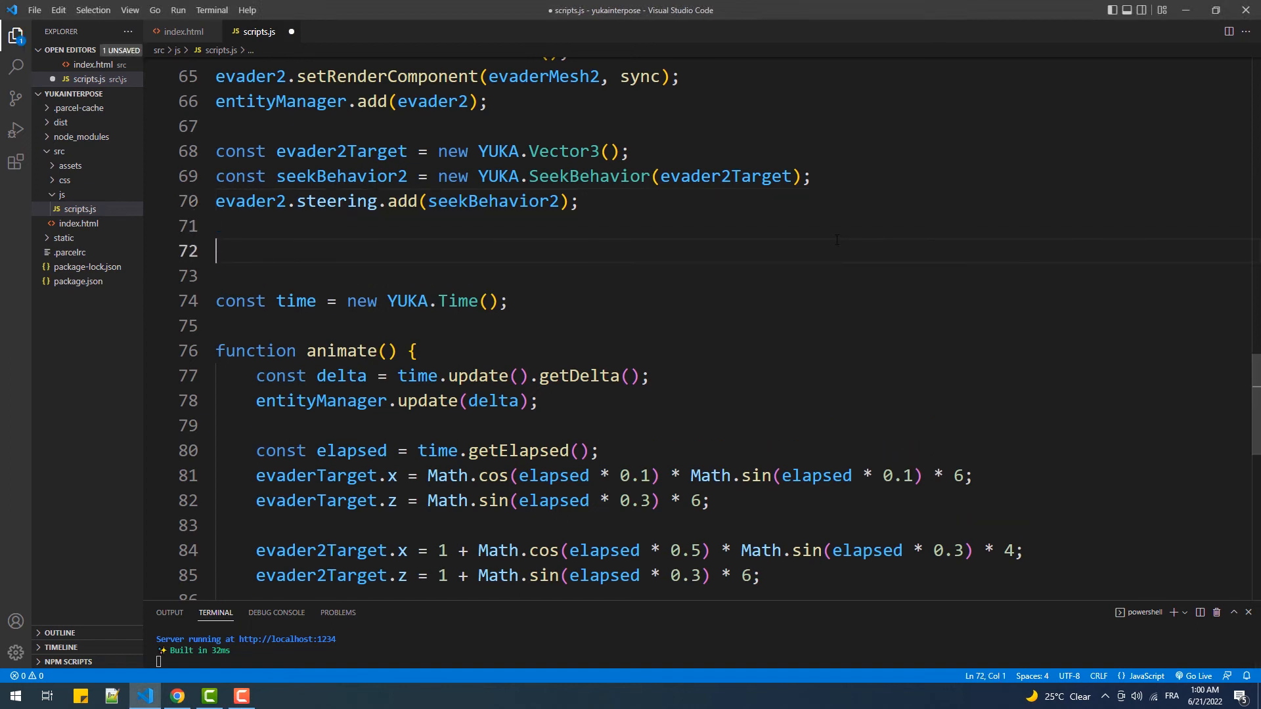
type("const ")
type("interpose")
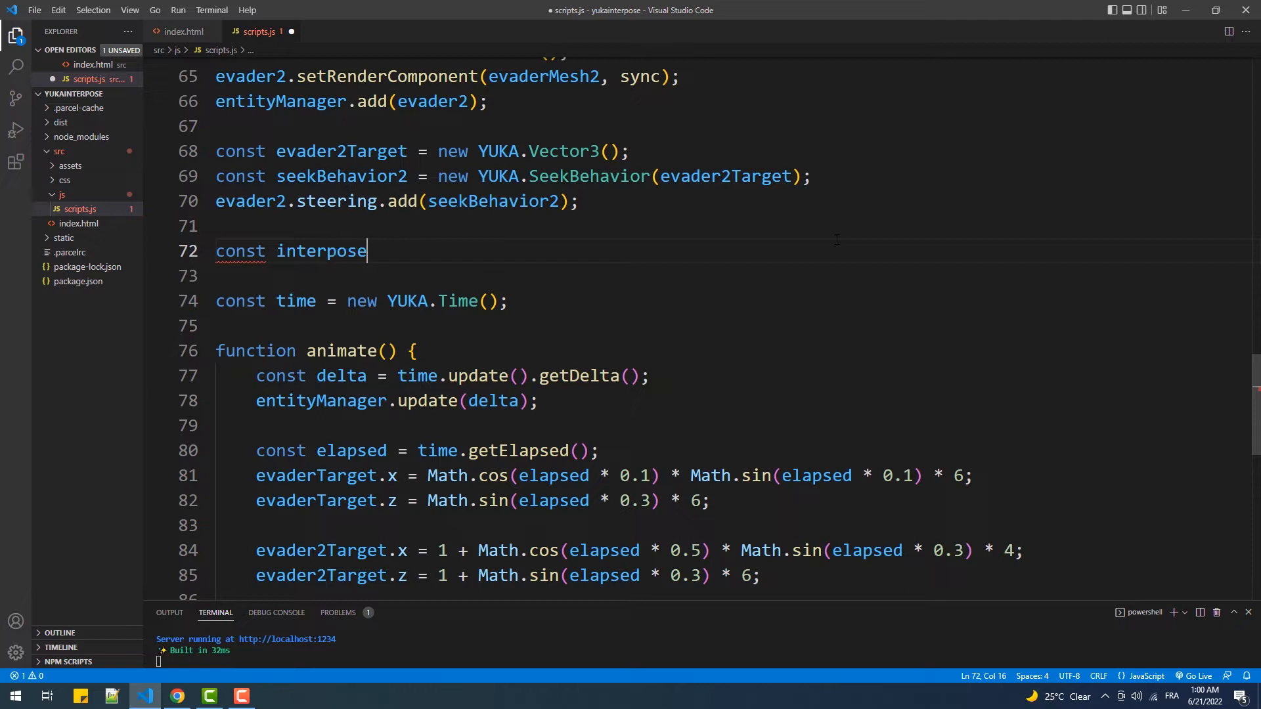
type("Behavior ")
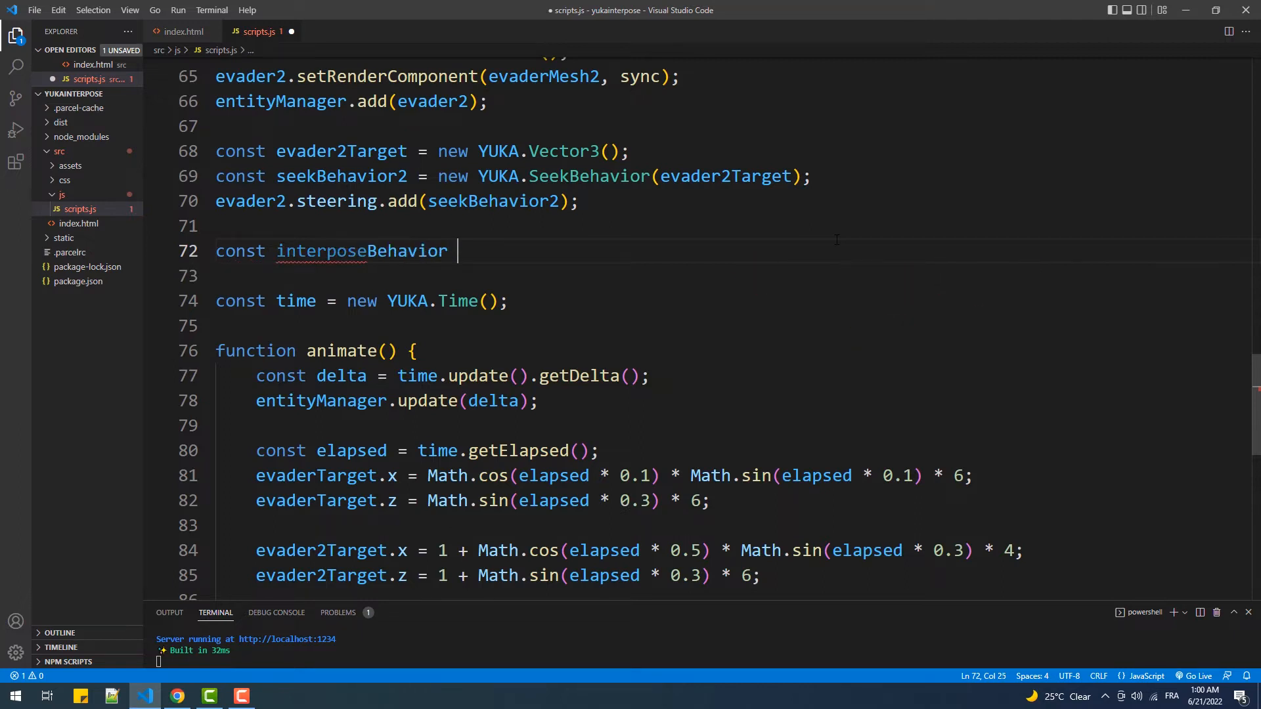
type("= new YUKA")
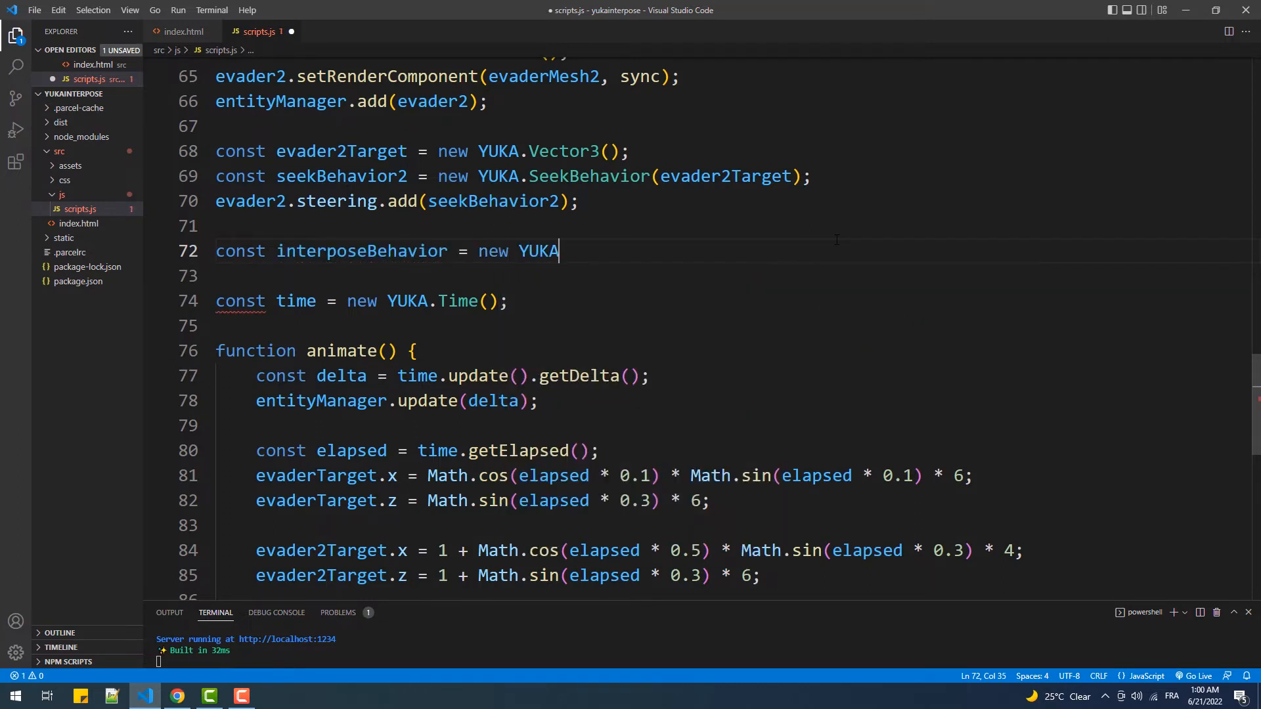
type(".In")
Declare interposeBehavior as new YUKA.InterposeBehavior(evader, evader2) and add it to pursuer.steering
key("Return")
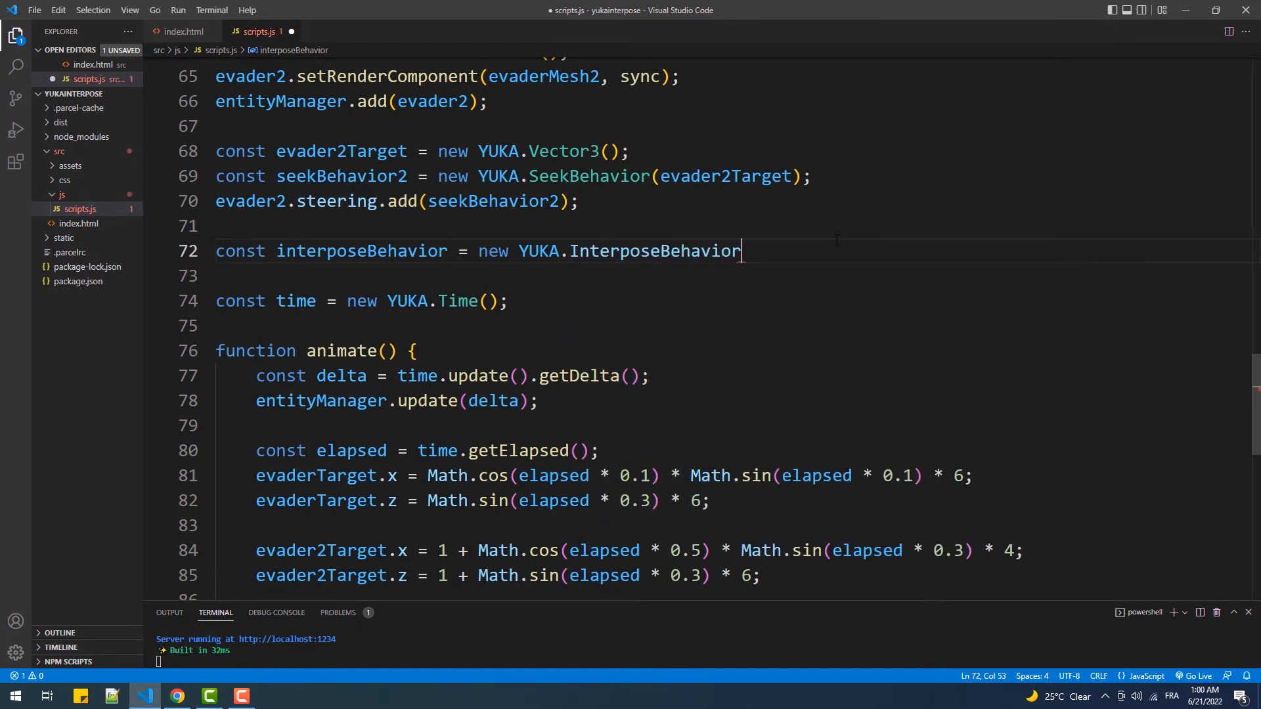
type("(evader")
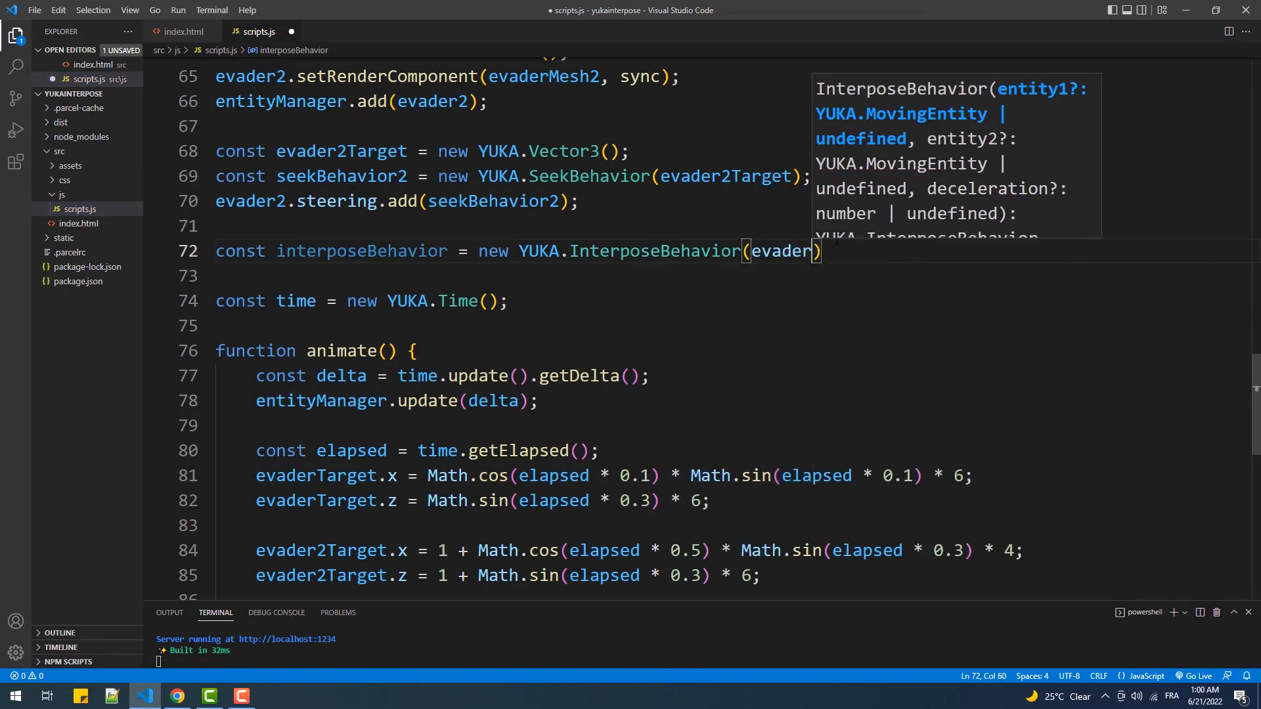
type(", eva")
key("Down")
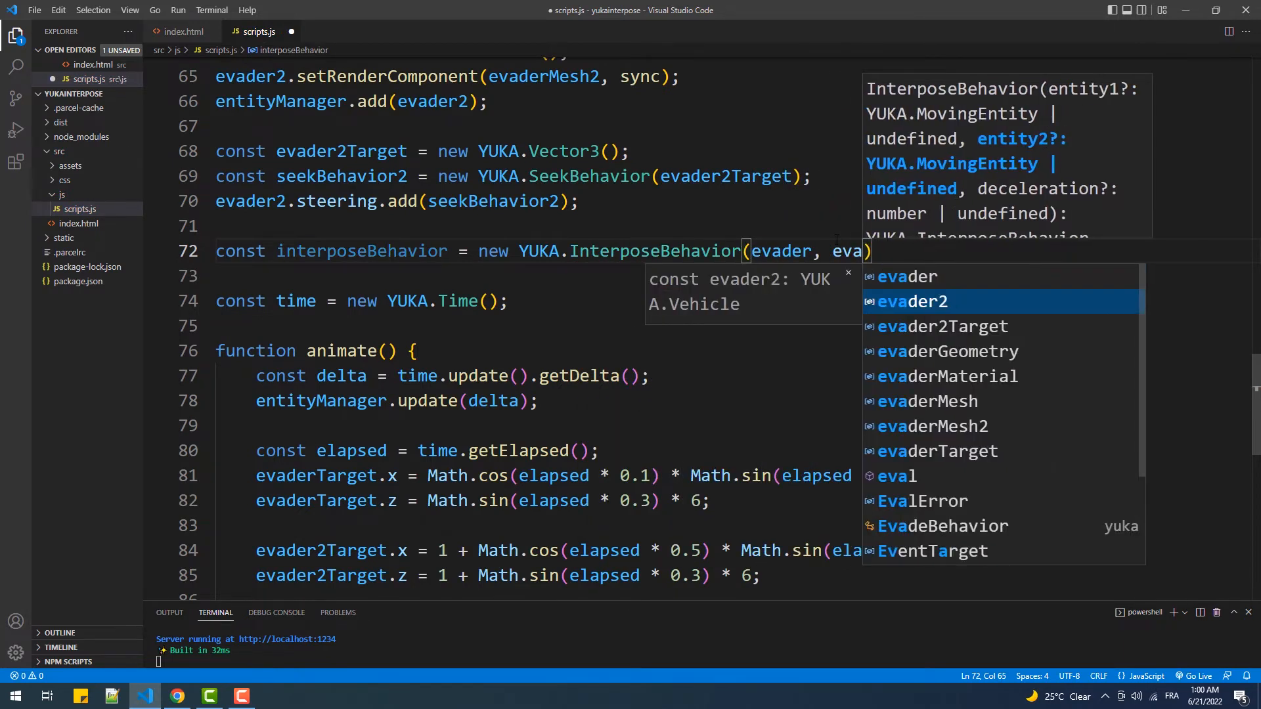
key("Return")
type(");")
key("Return")
type("p")
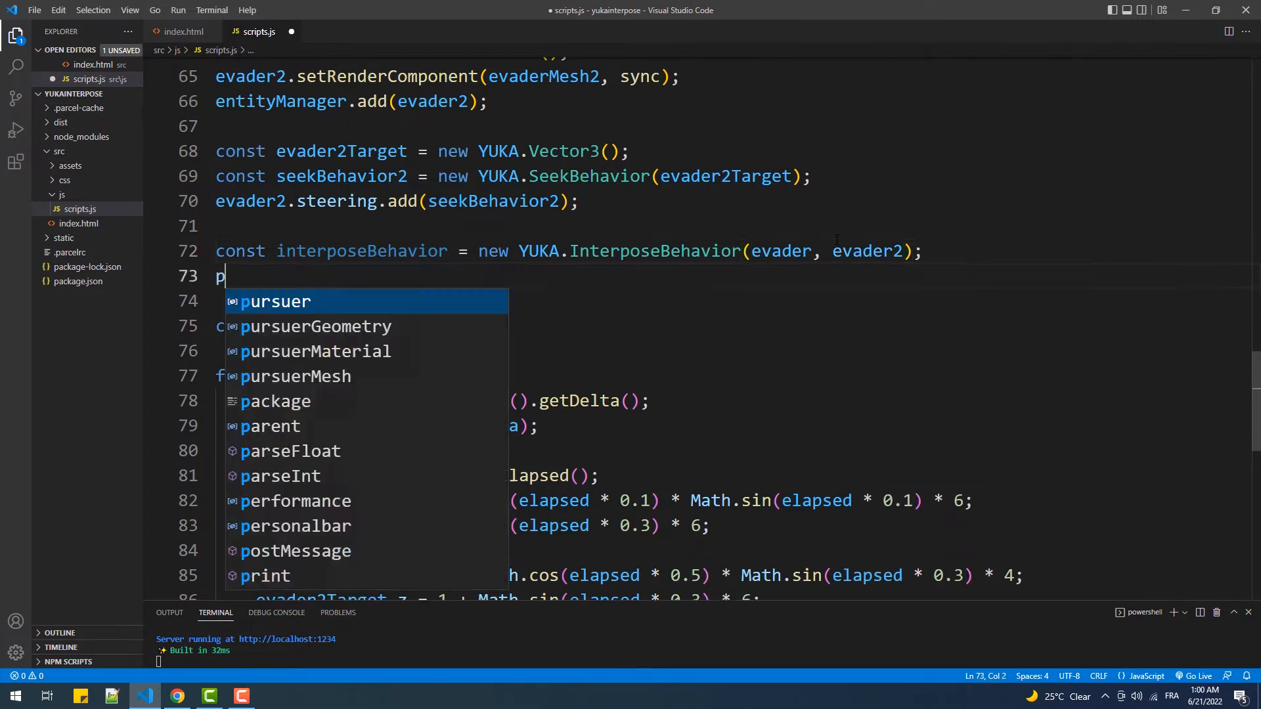
type("ursuer.steering.add(in")
key("Return")
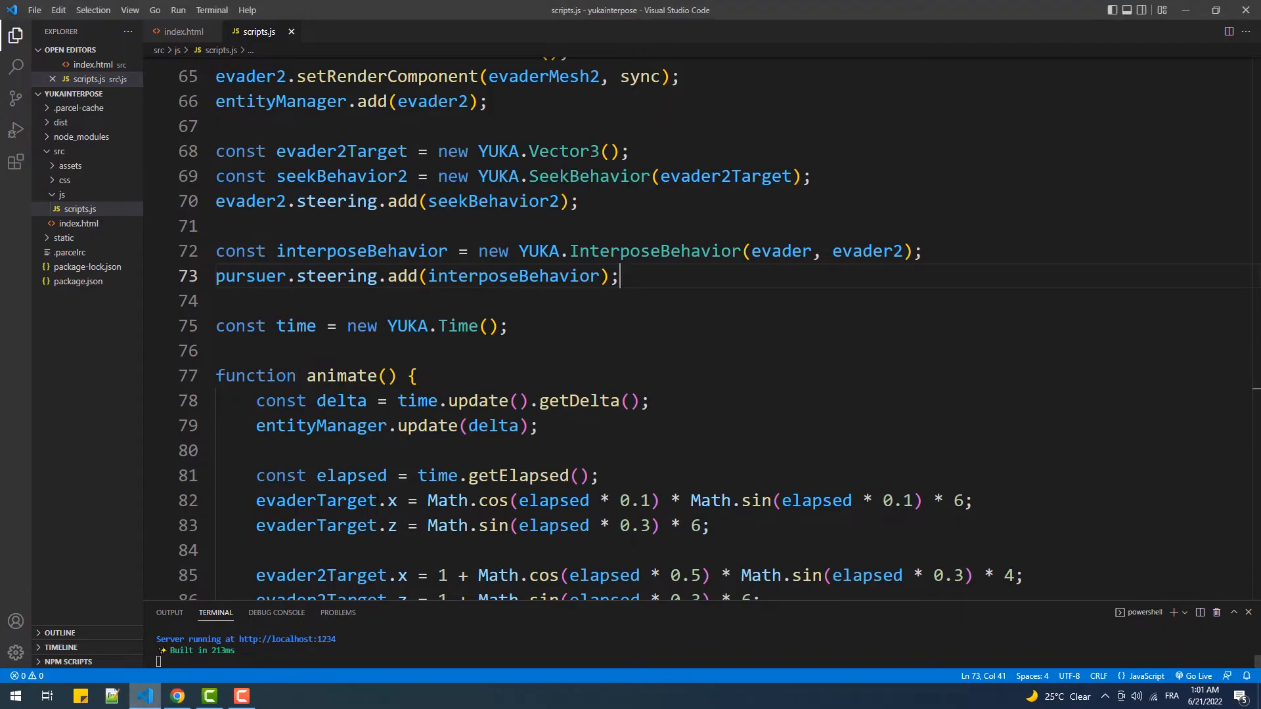
Define lineGeometry as a THREE.BufferGeometry set from two new THREE.Vector3 points
key("Return")
key("Return")
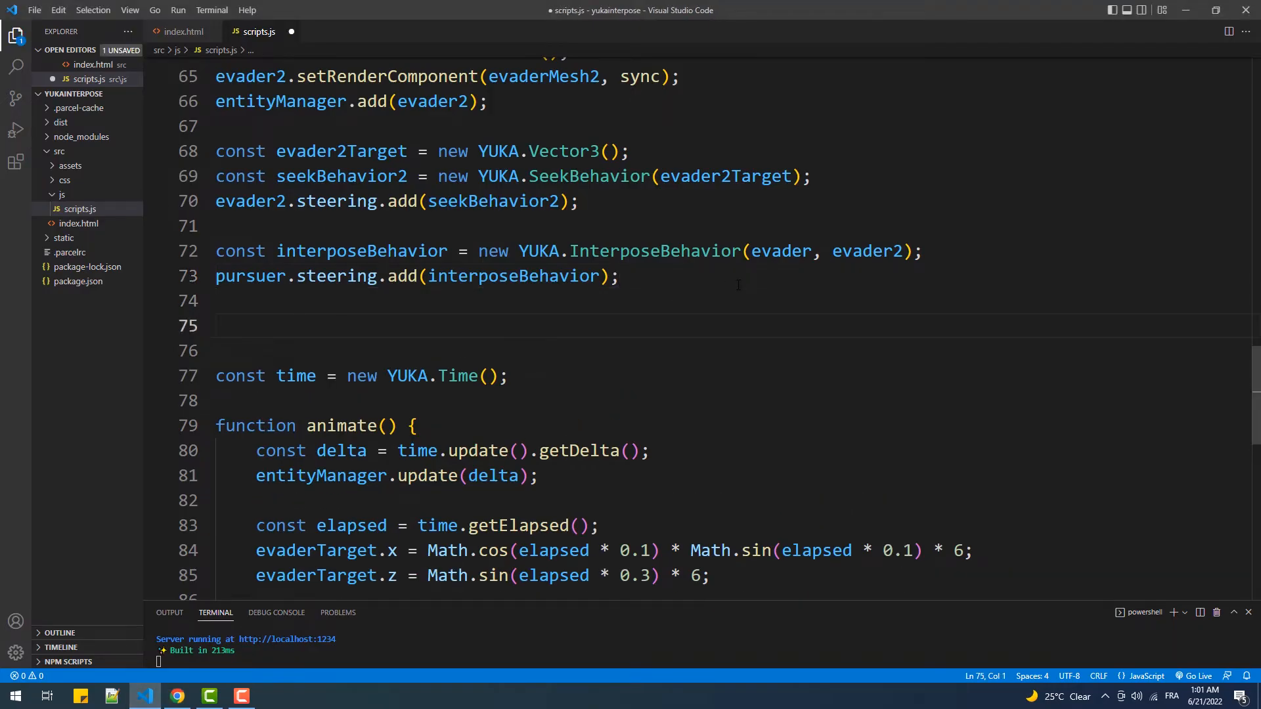
type("const li")
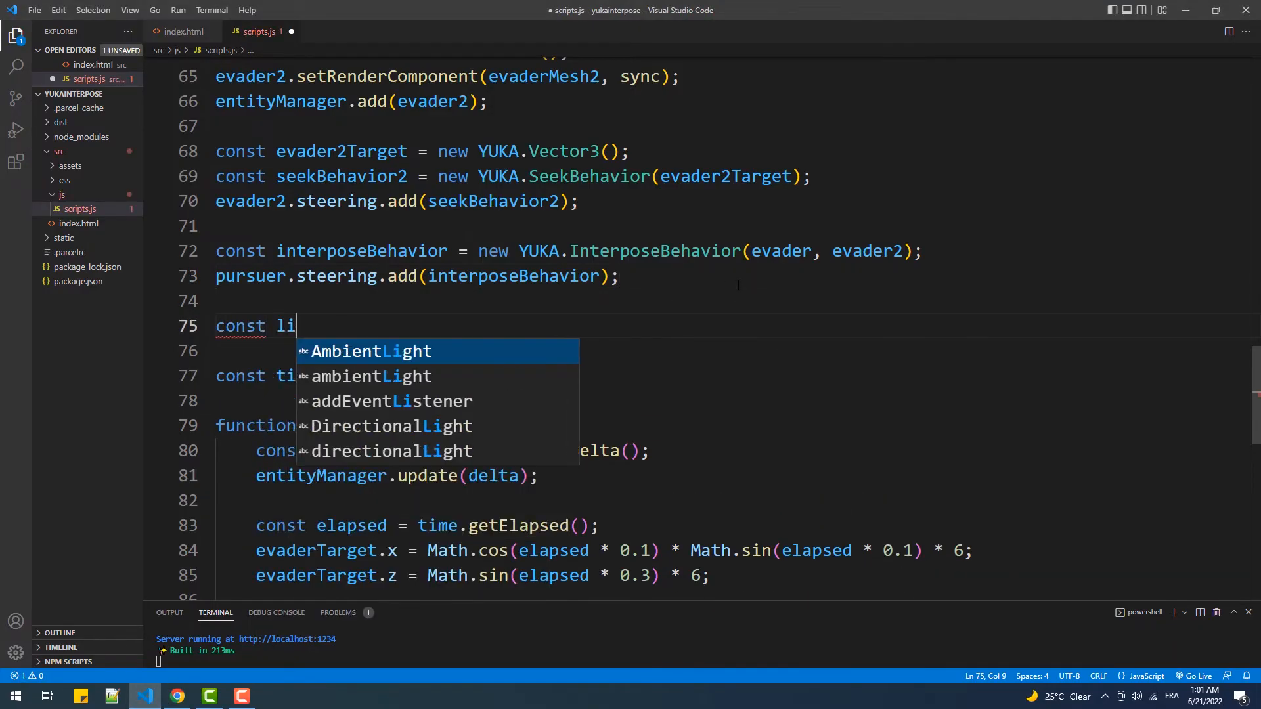
type("neGeome")
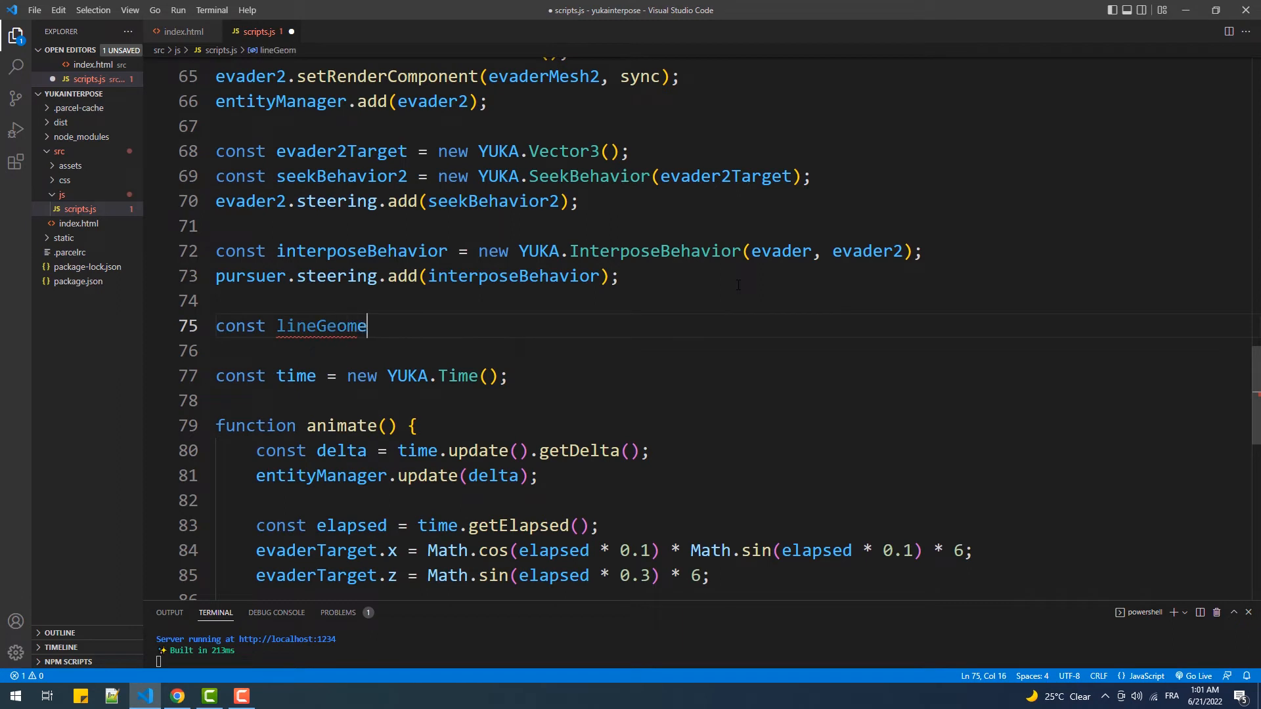
type("try = new ")
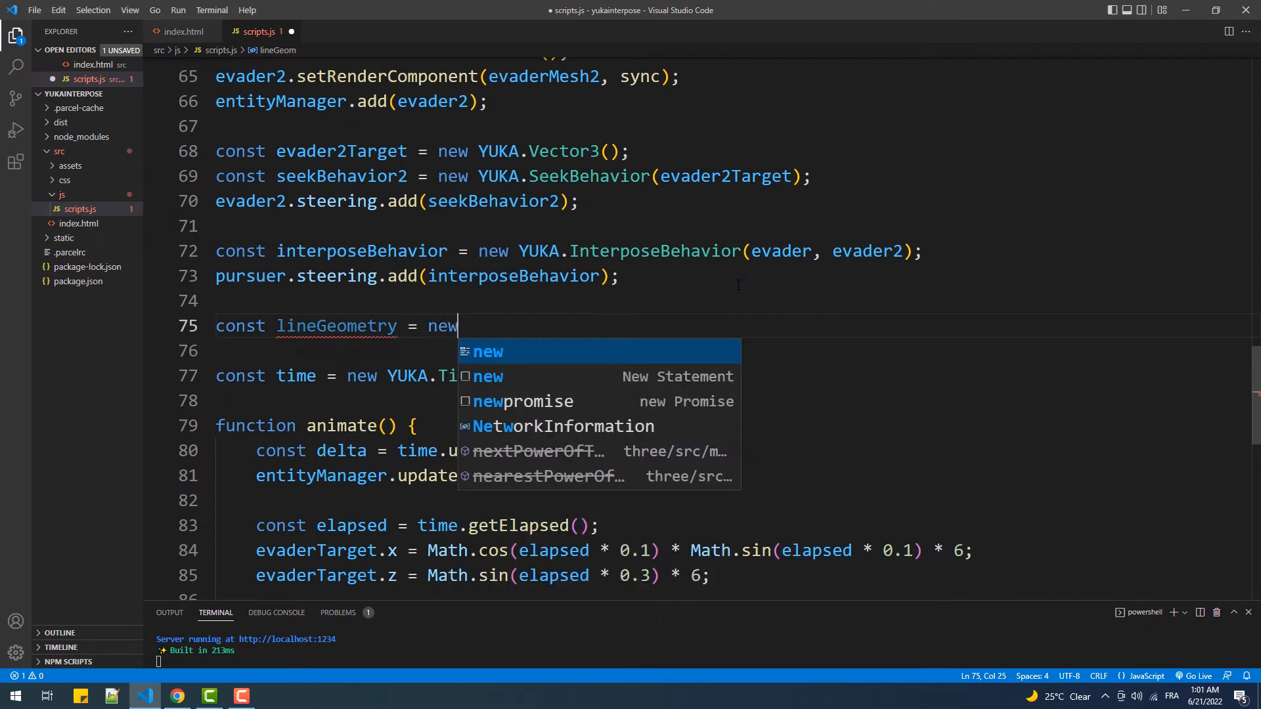
type("THREE.")
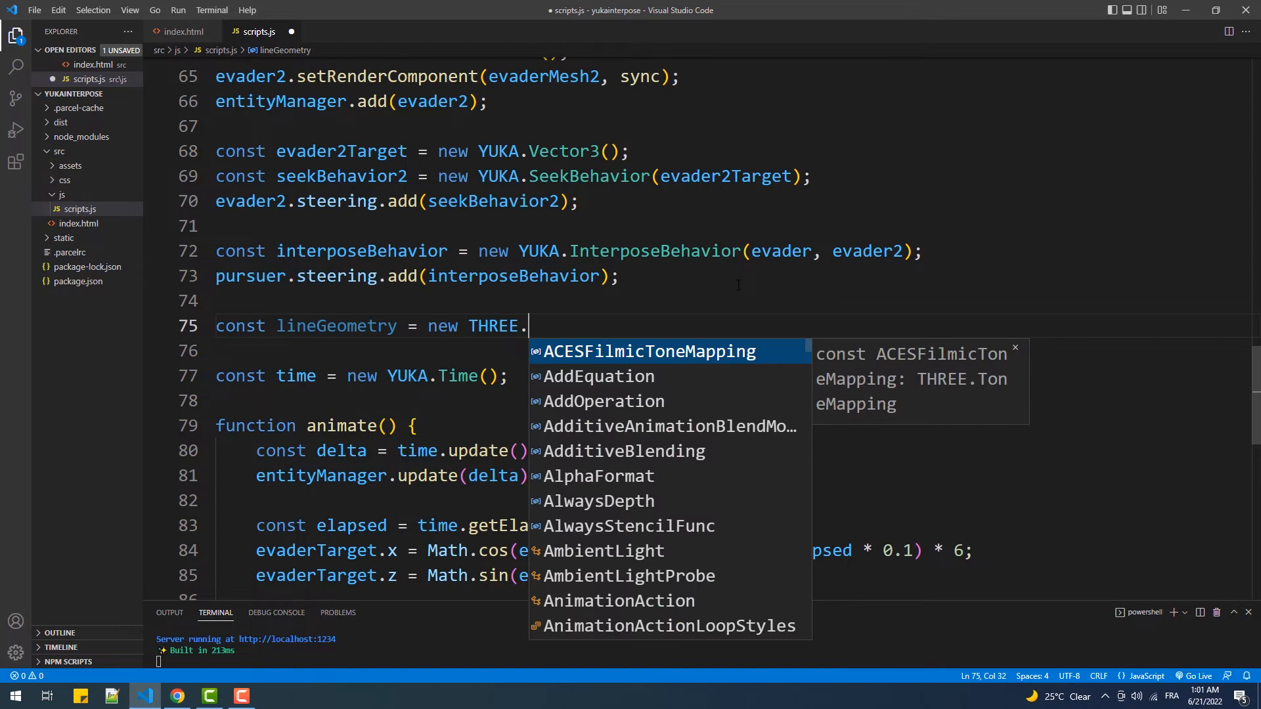
type("Buff")
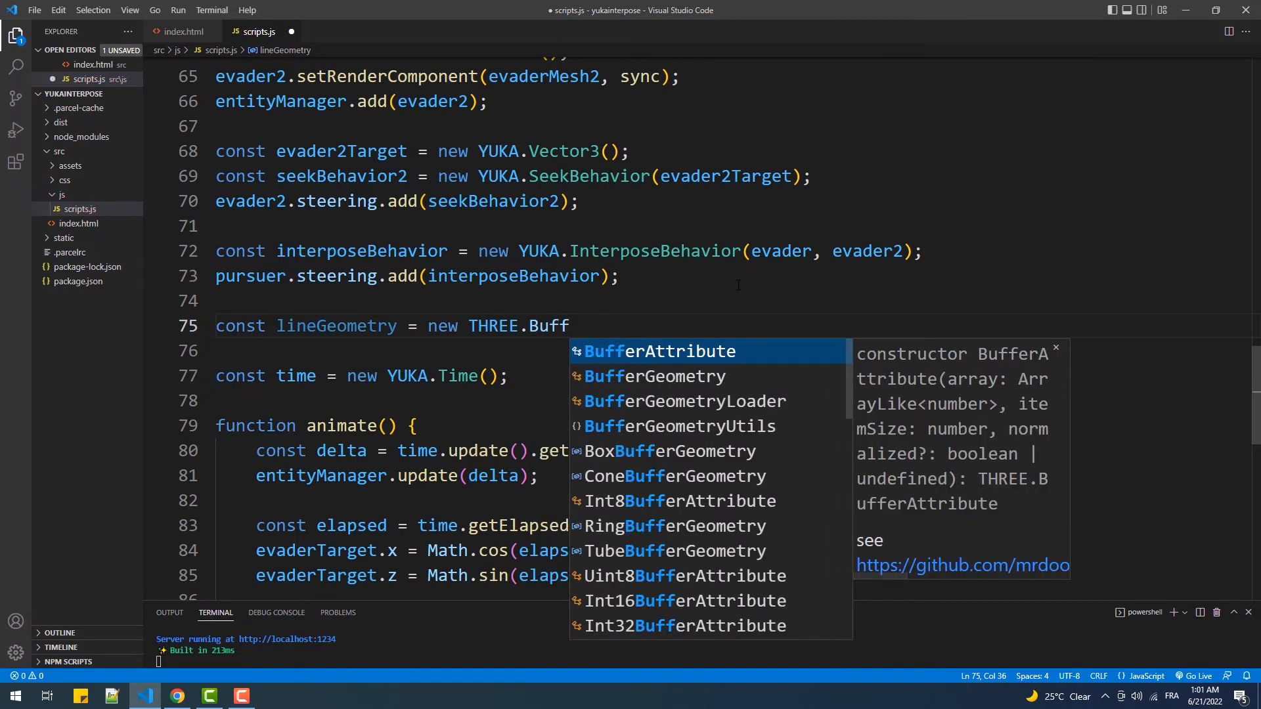
key("Down")
key("Return")
type("().")
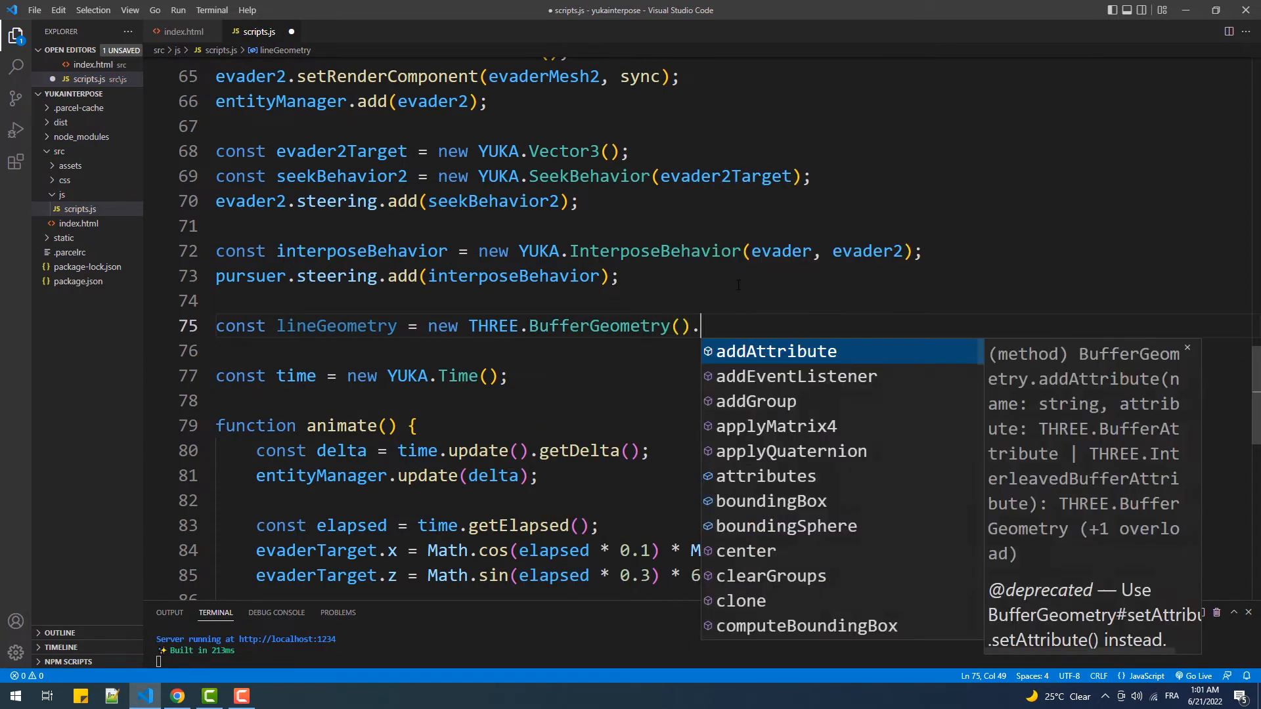
type("setF")
key("Return")
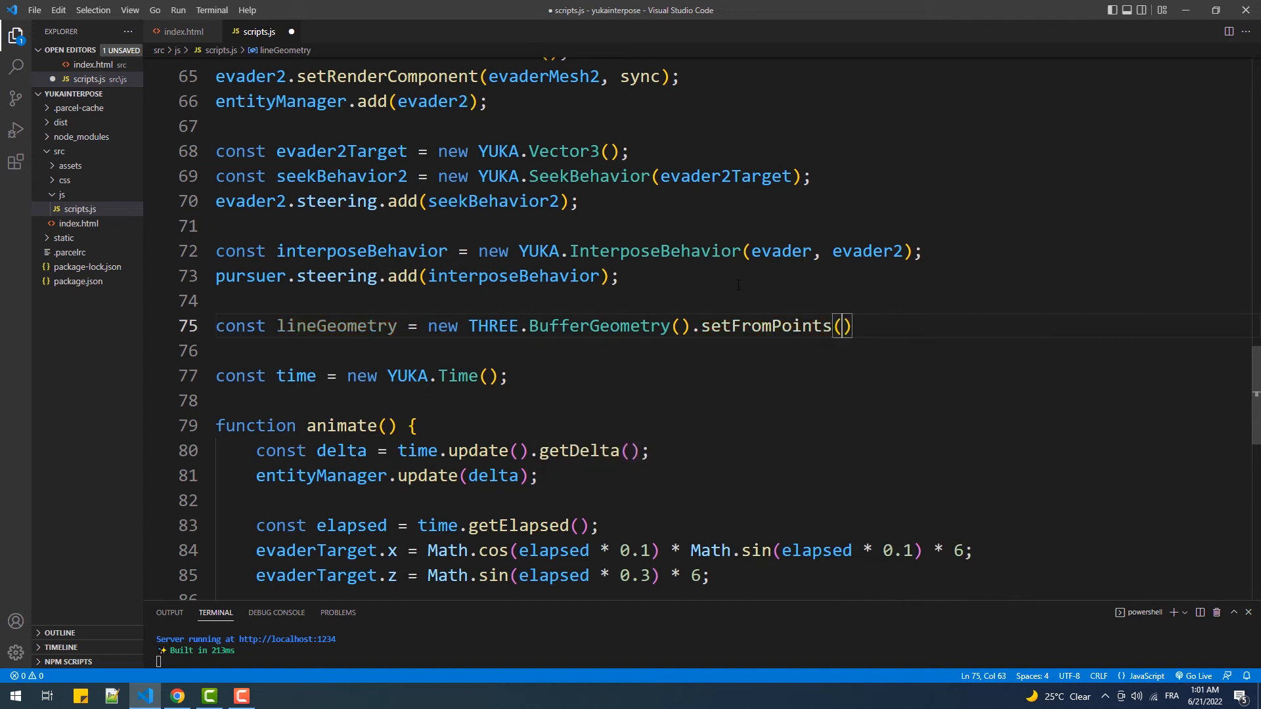
type("[")
key("End")
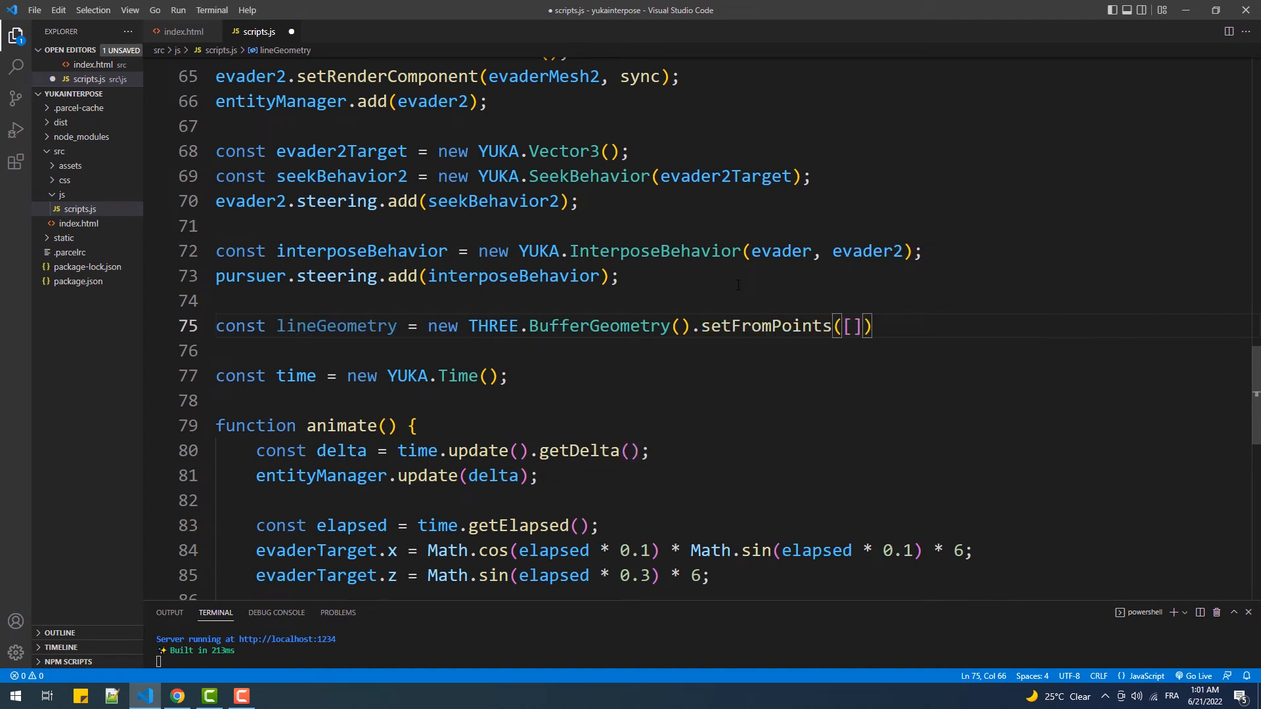
key("Return")
type("ne")
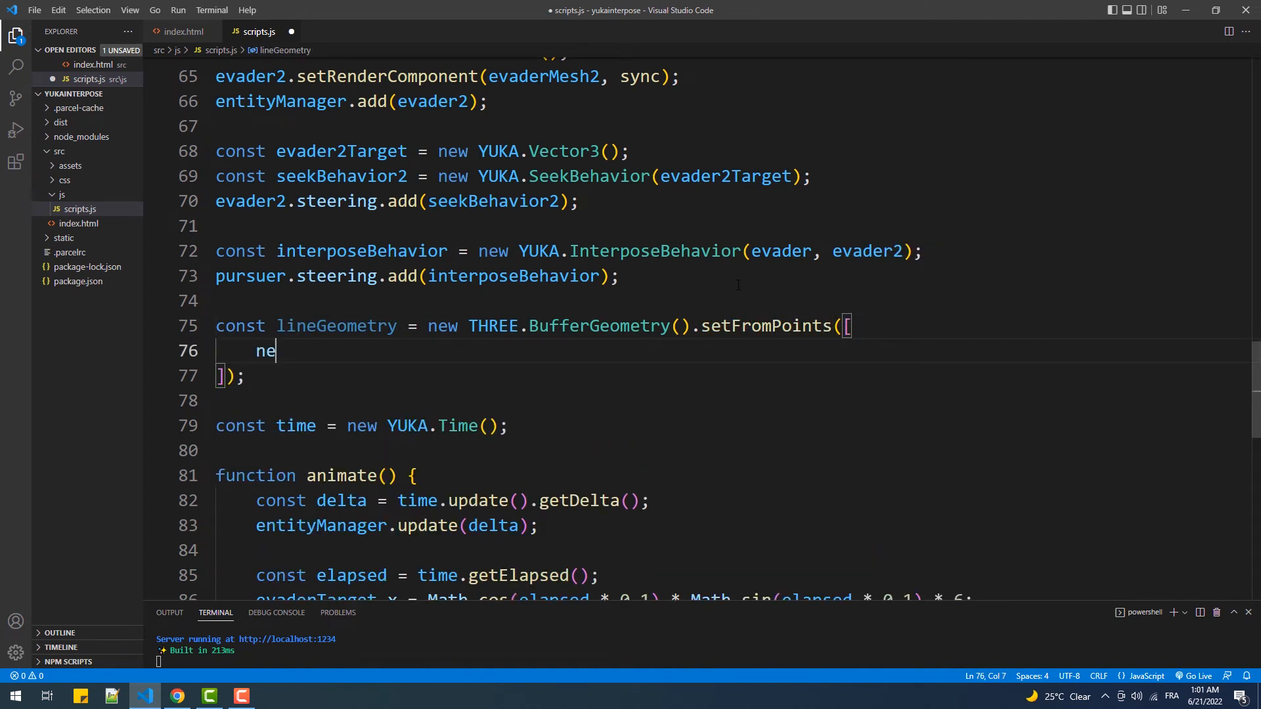
type("ww")
key("BackSpace")
type("THREE.Ve")
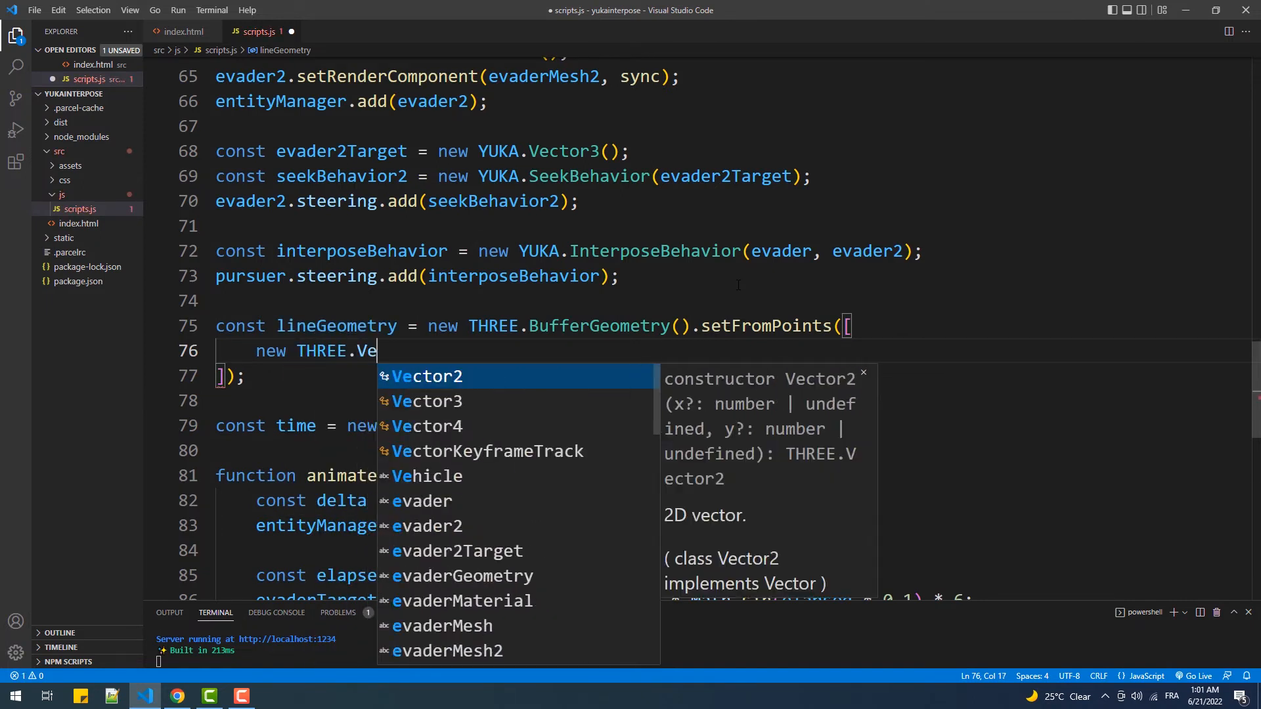
type("c")
key("Down")
type("(")
key("Right")
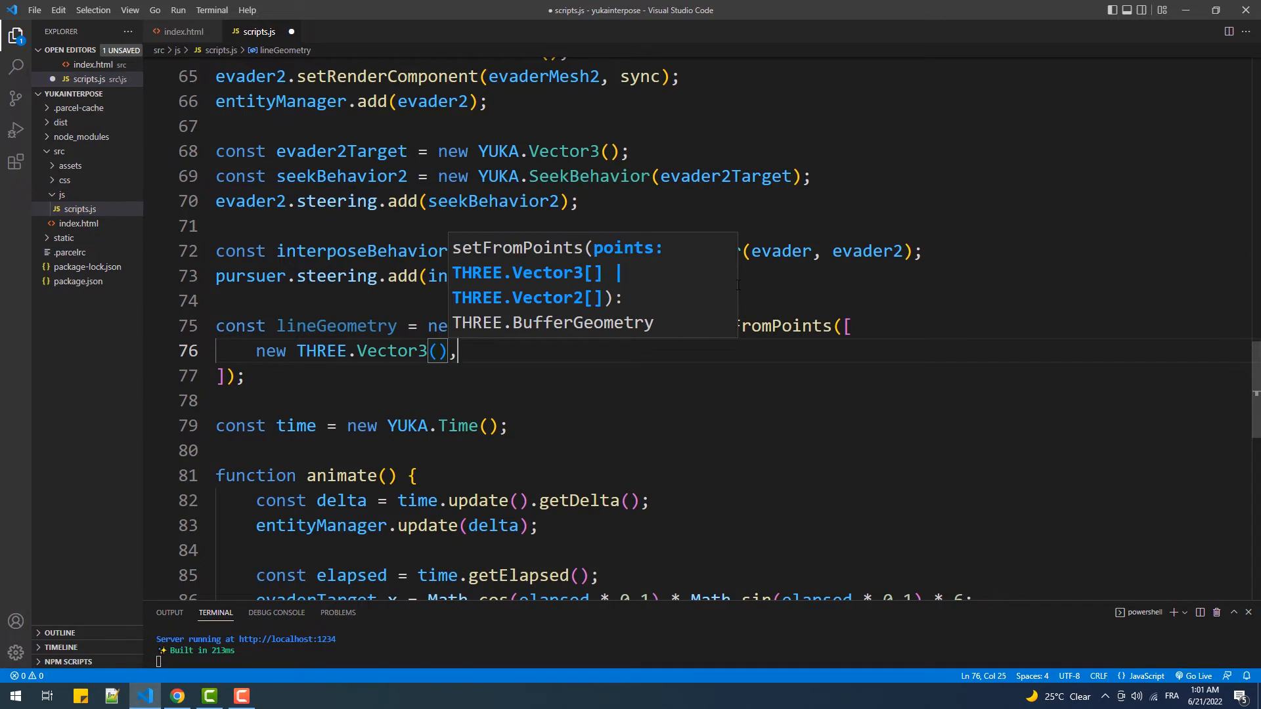
key("Return")
type("new THREE.Ve")
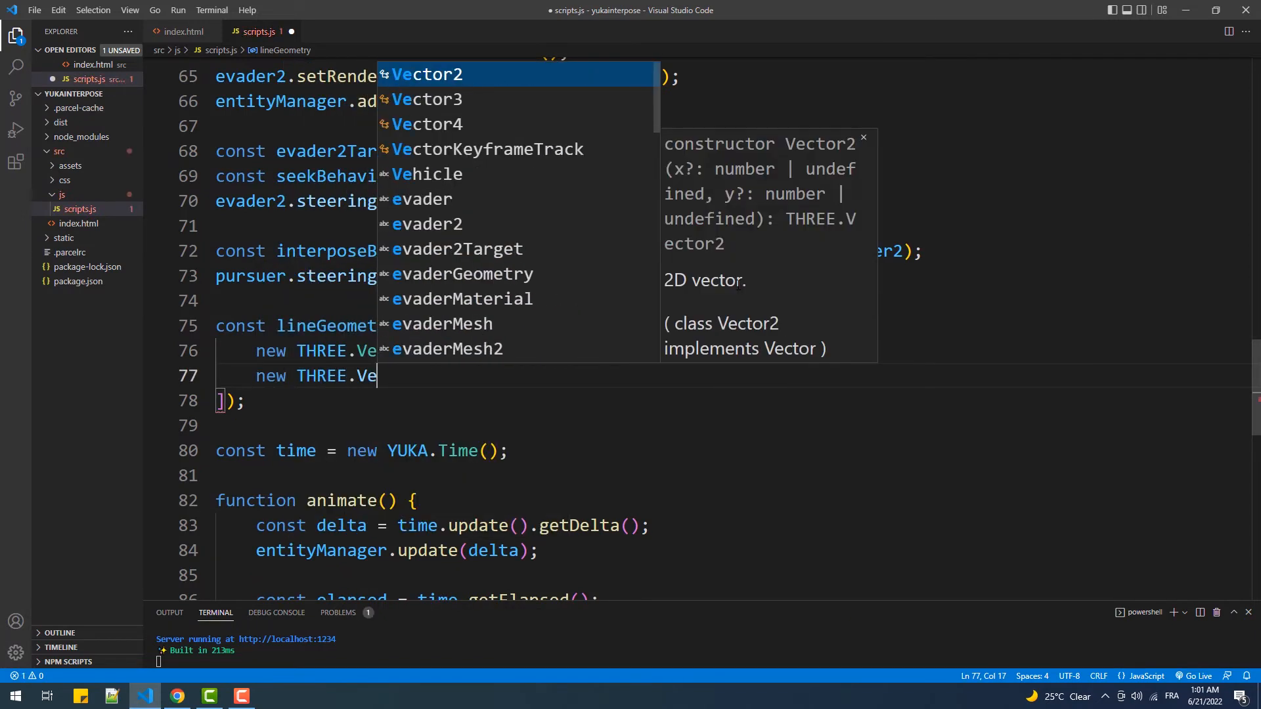
key("Down")
type("(")
key("Escape")
scroll(455, 321, "down", 2)
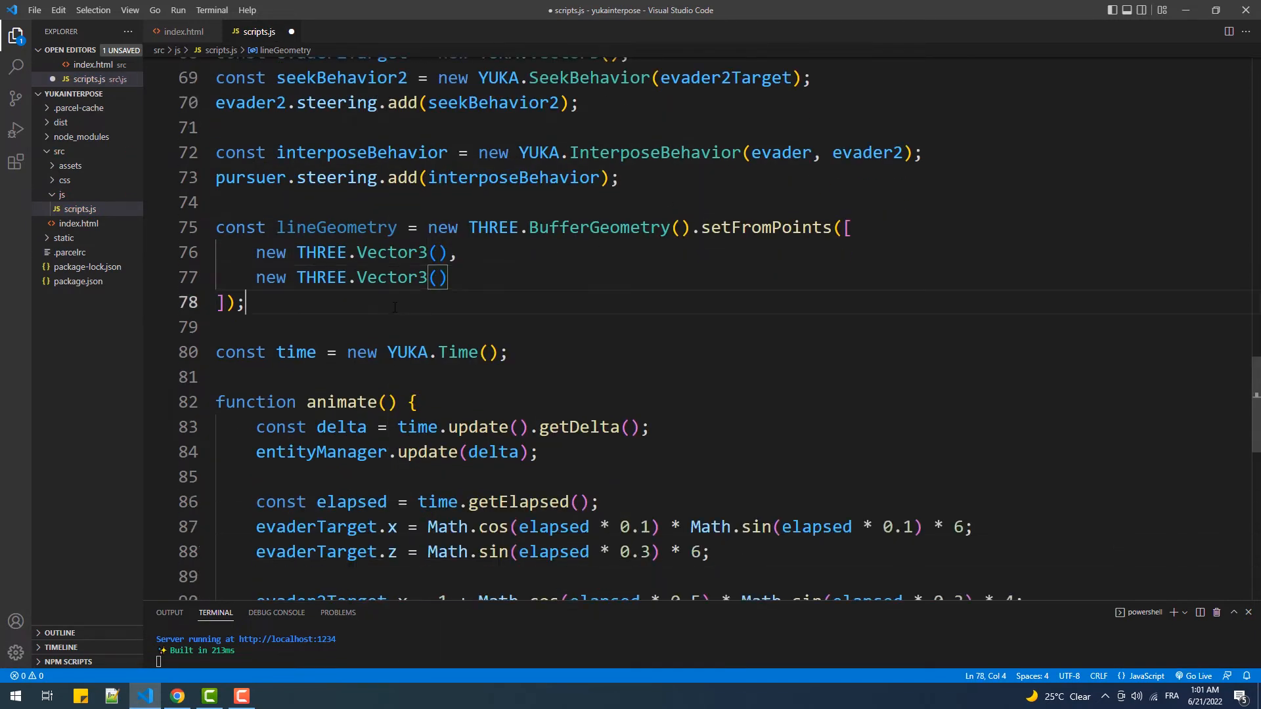
Create a LineBasicMaterial, build a THREE.Line from lineGeometry and lineMaterial, and add it to the scene
key("Return")
type("cons")
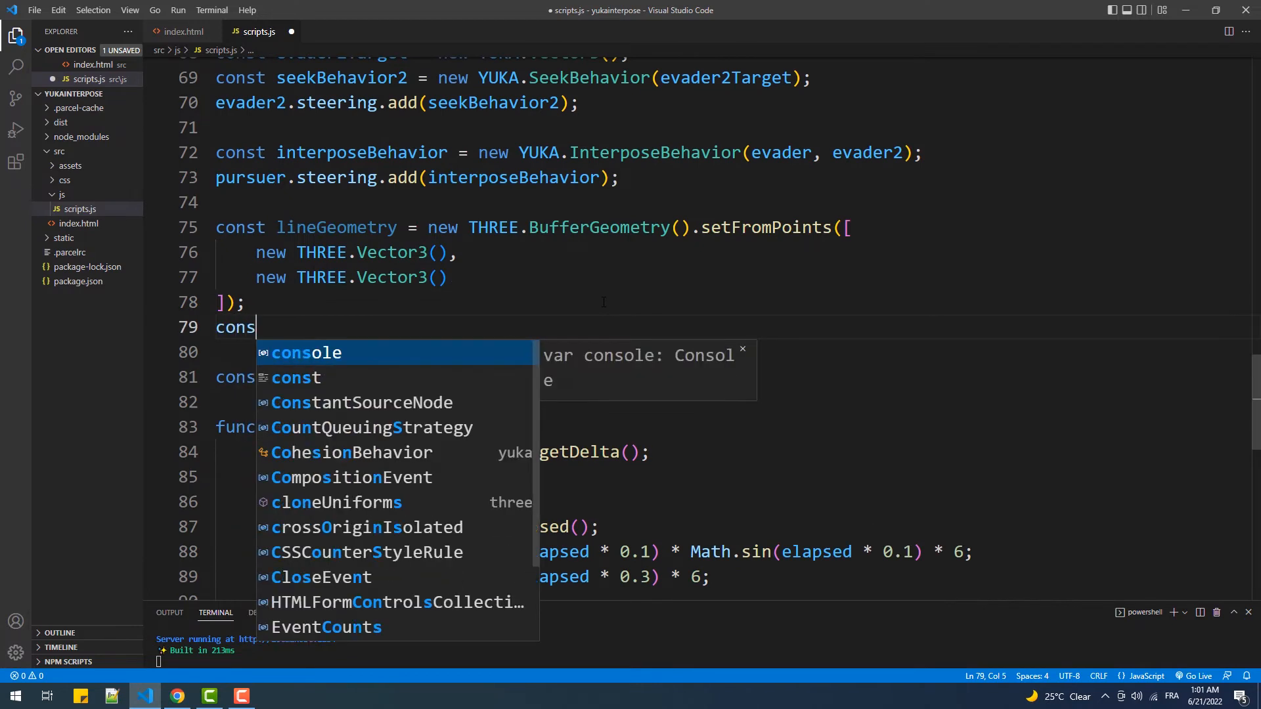
type("t lineM")
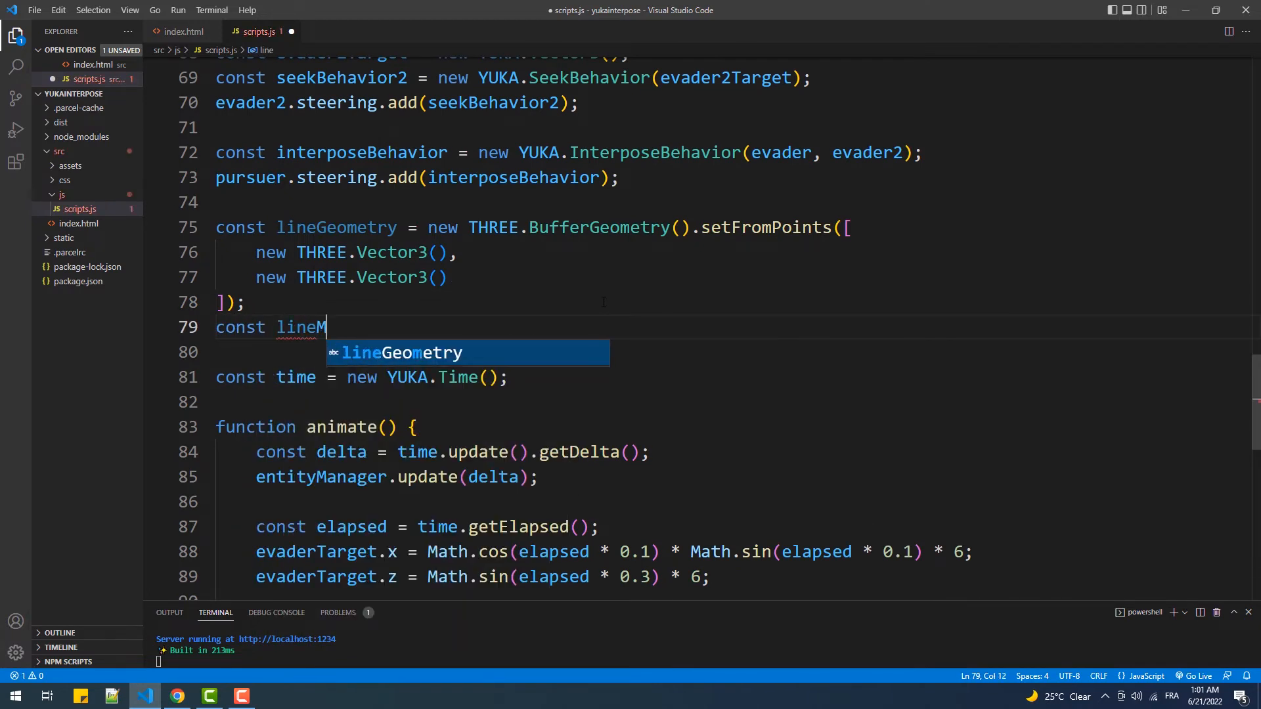
type("aterial = new THREE.LineB")
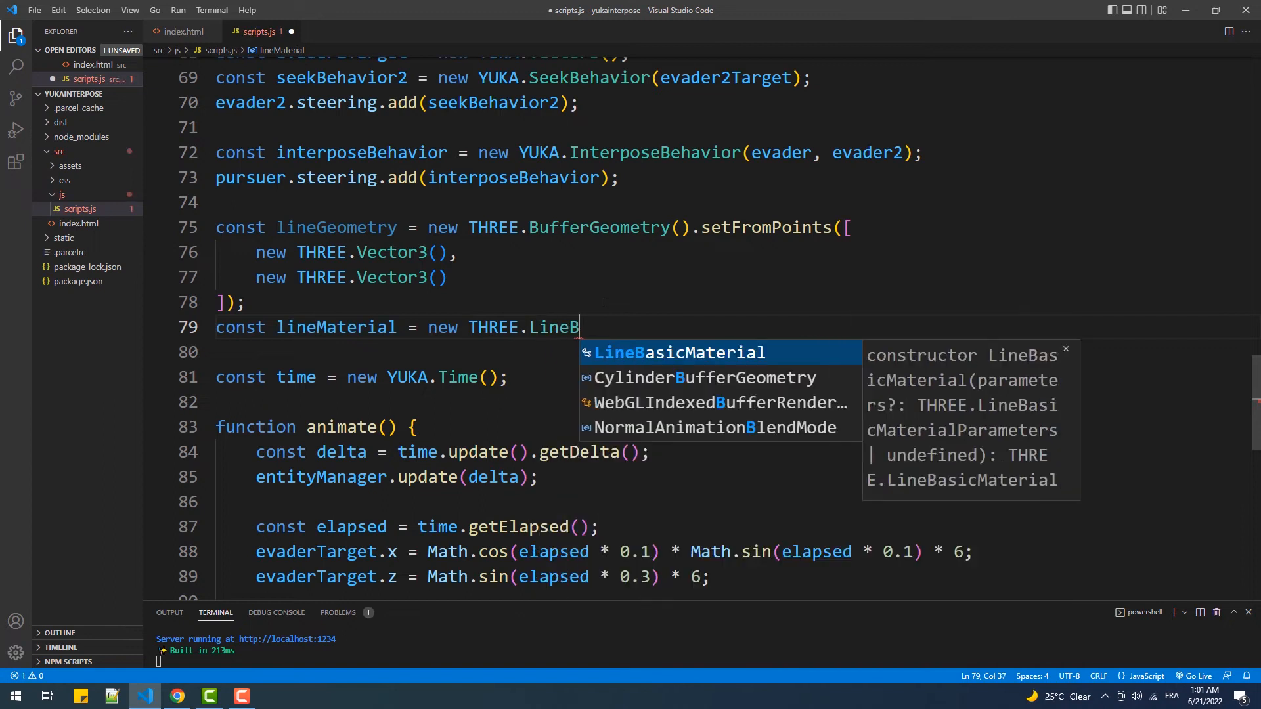
key("Return")
type("();")
key("Return")
type("const line =")
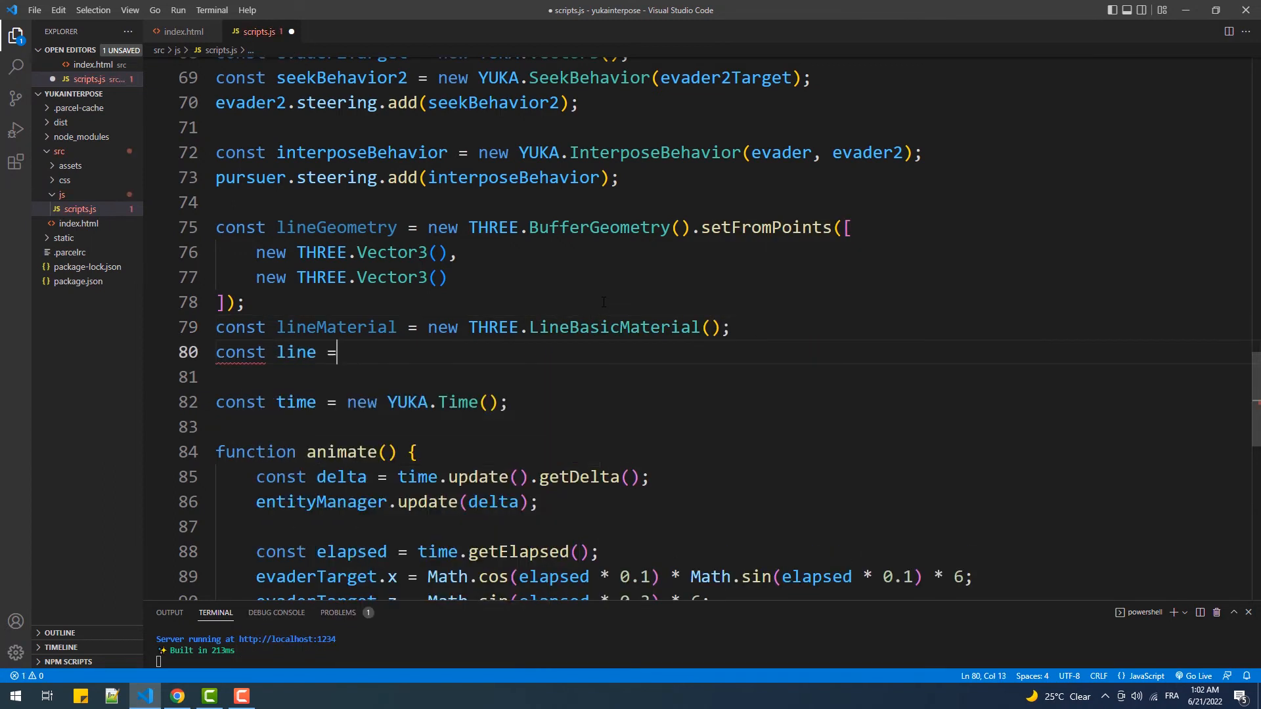
type(" new THREE.Line(li")
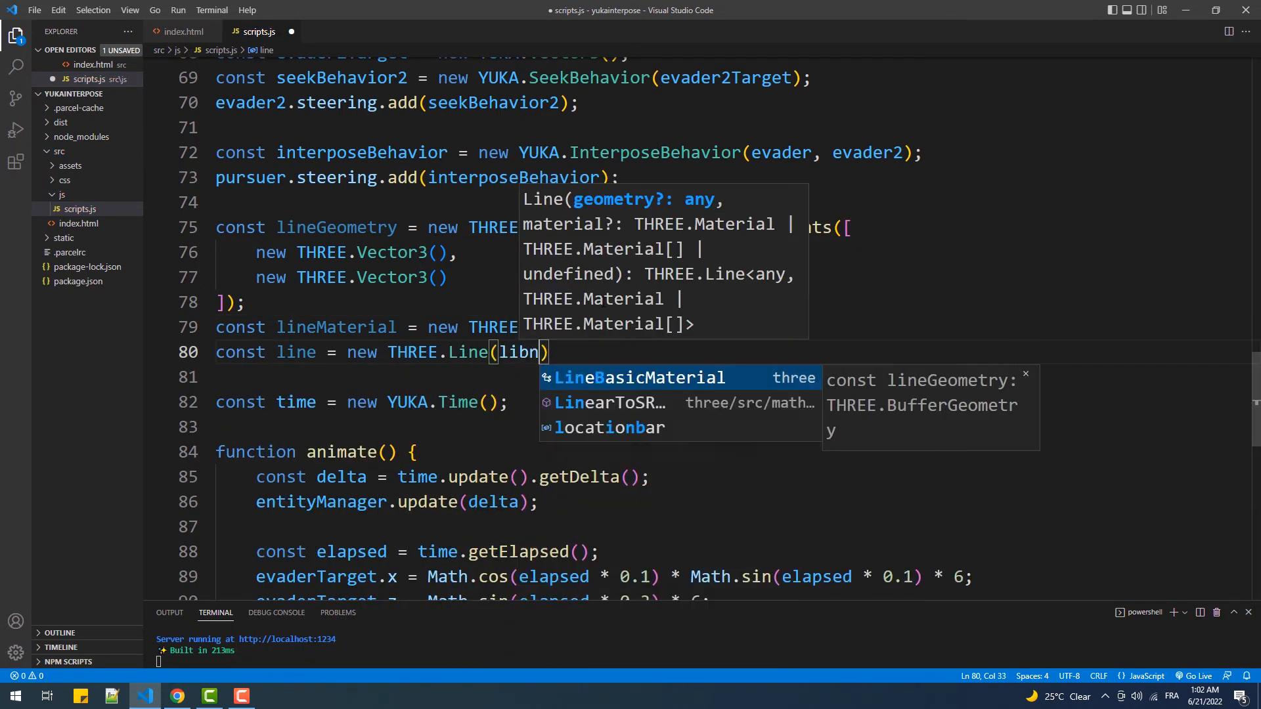
type("b")
key("BackSpace")
type("ne")
key("Down")
key("Return")
type(", line")
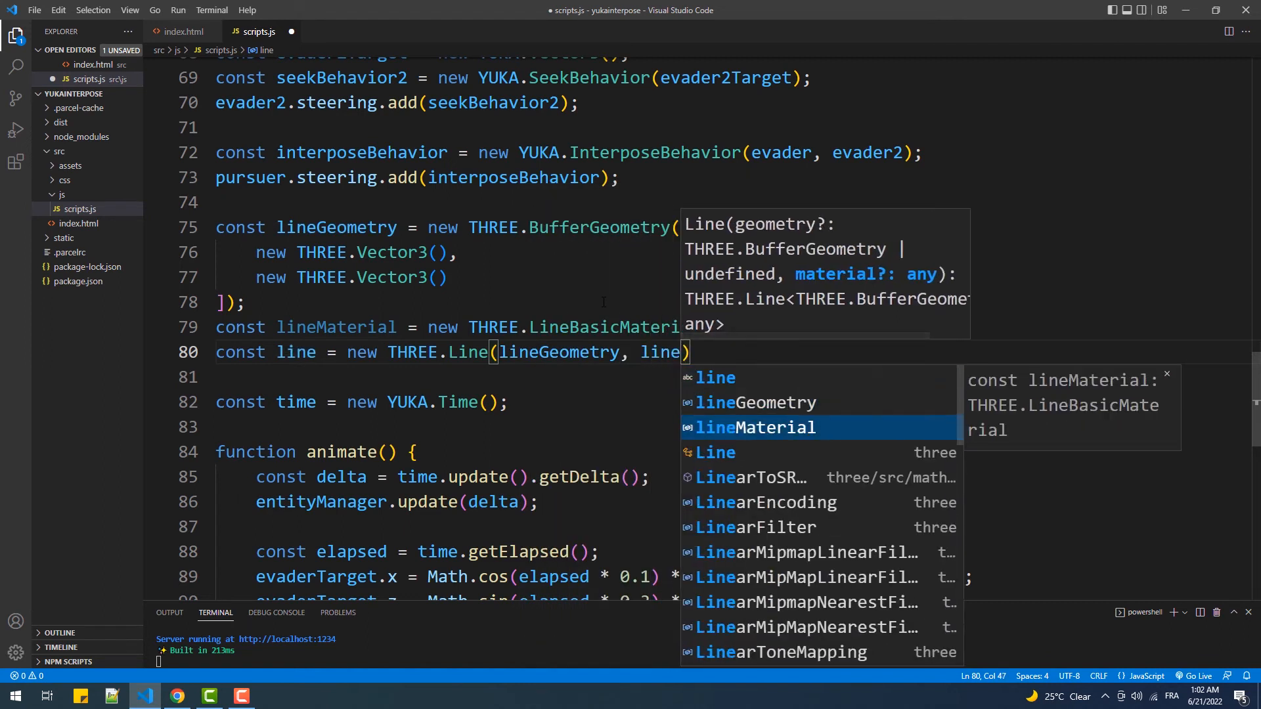
key("Return")
key("End")
type(";")
key("Return")
type("scene.add(line)")
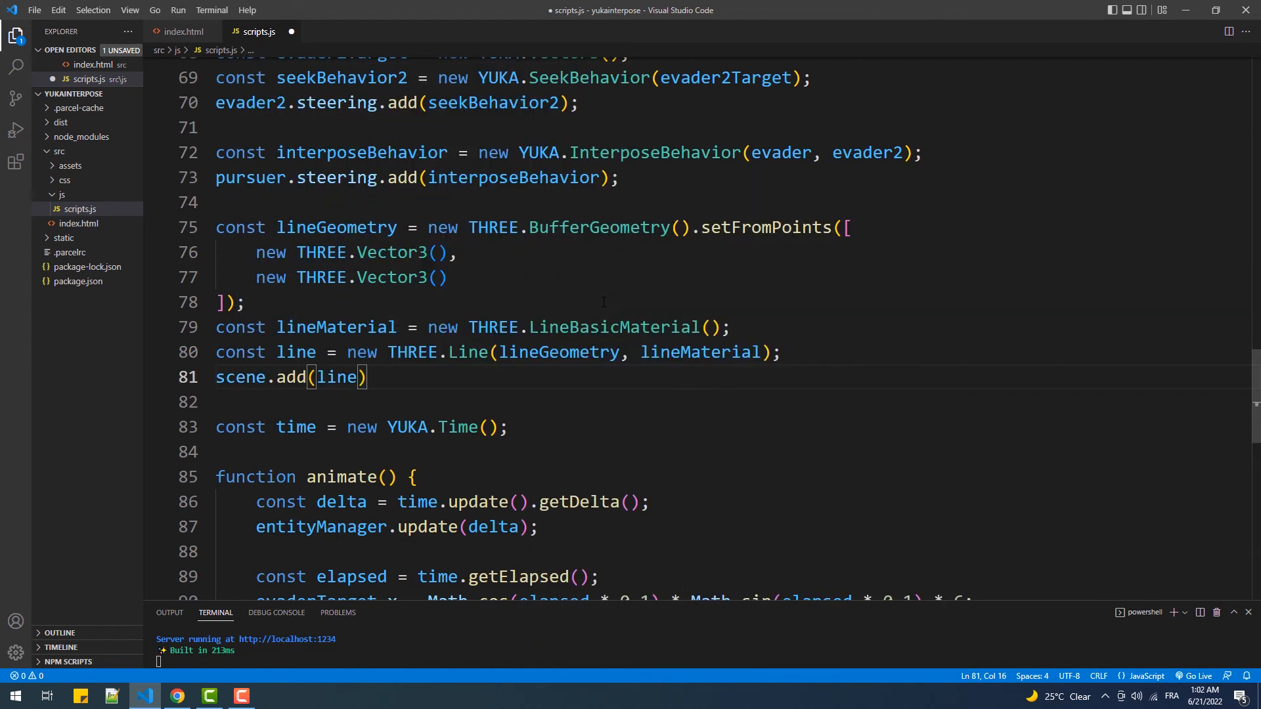
scroll(604, 300, "down", 3)
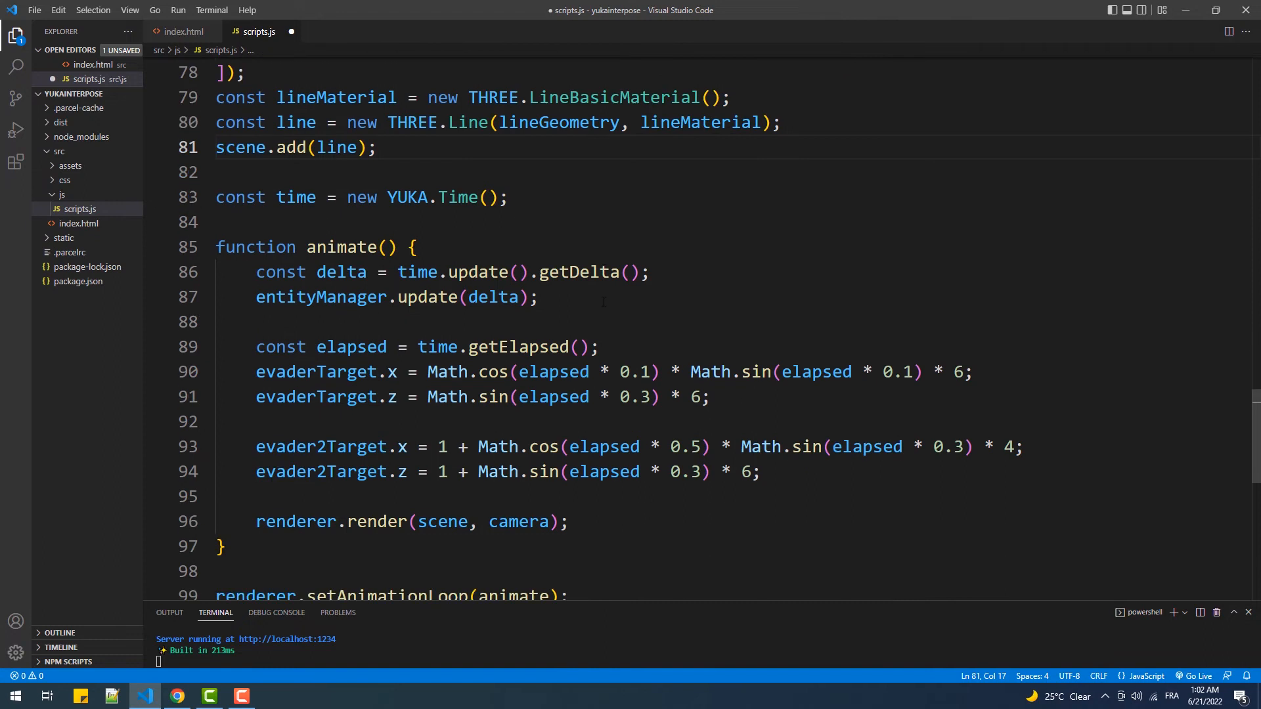
scroll(604, 301, "down", 2)
Inside animate, declare const positionAttribute = line.geometry.attributes.position
left_click(801, 314)
key("Return")
key("Return")
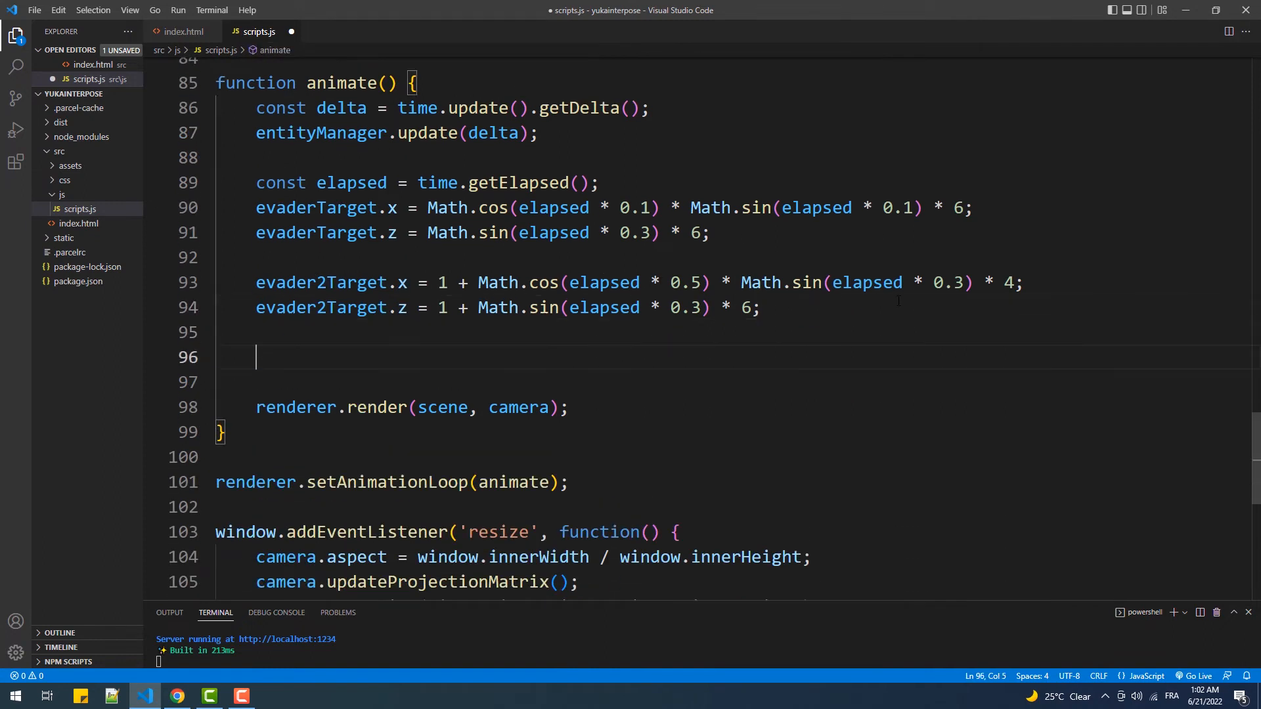
type("const")
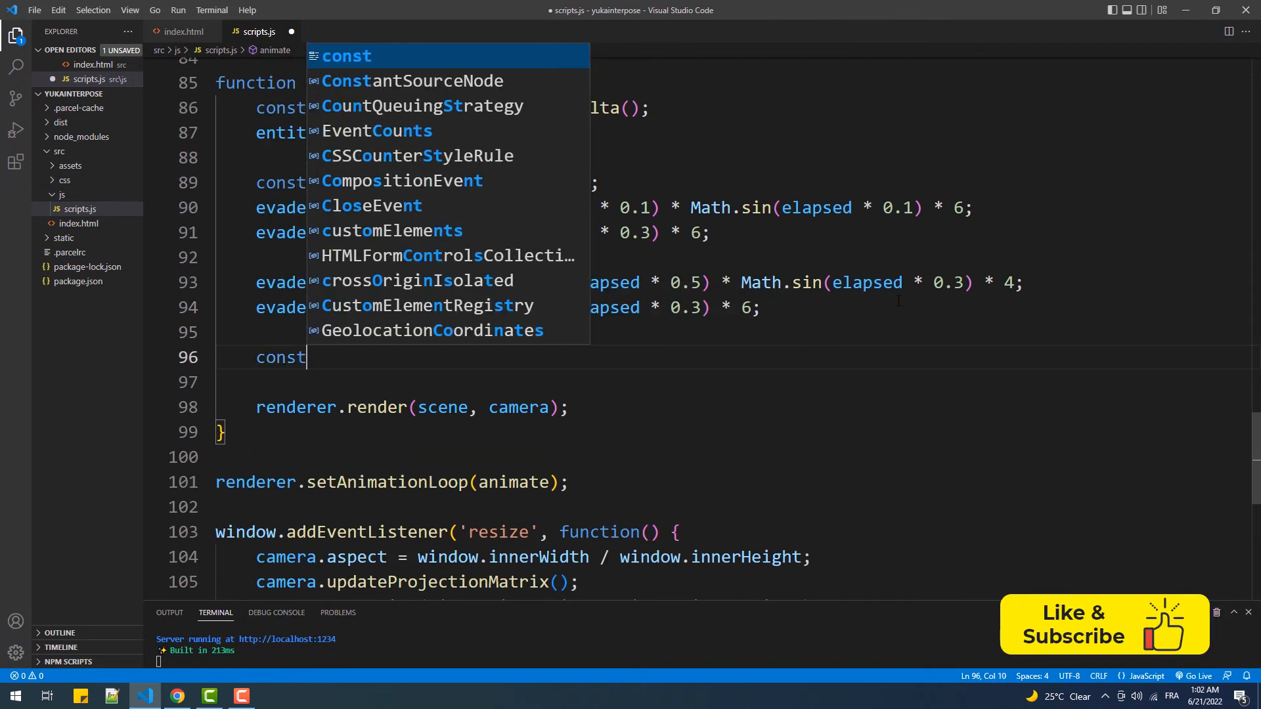
type(" pos")
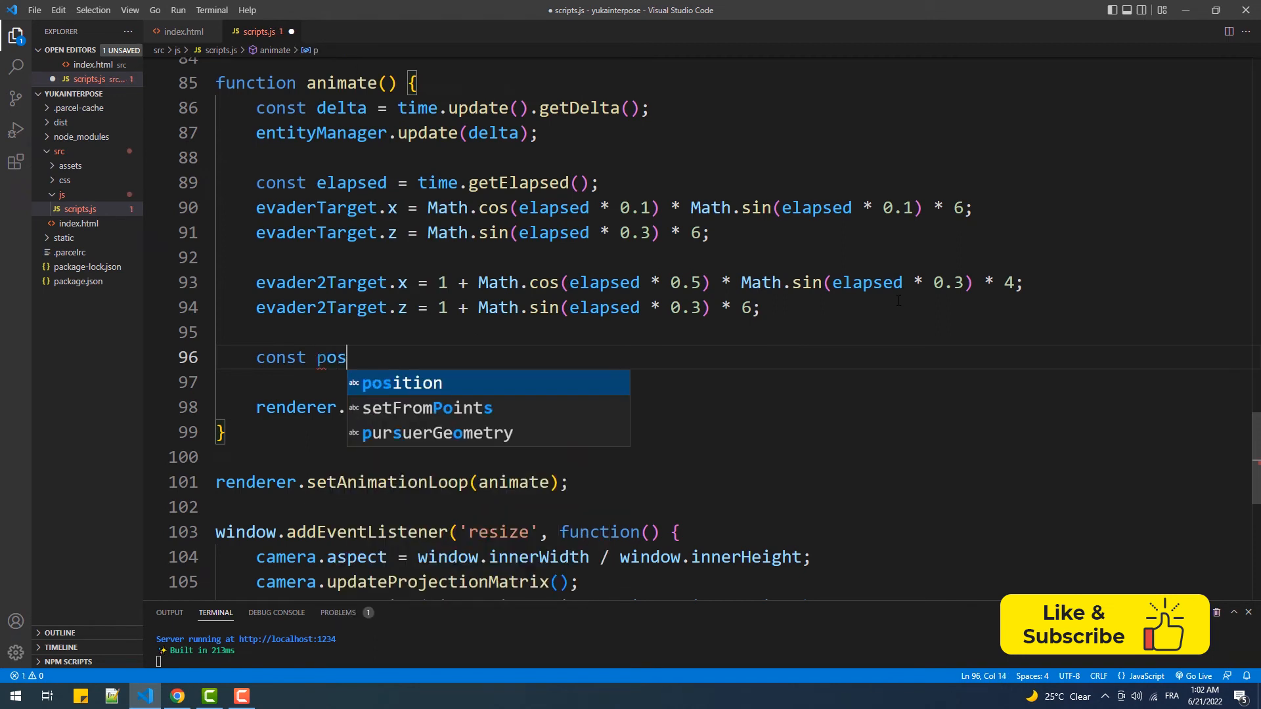
type("itionAttribu")
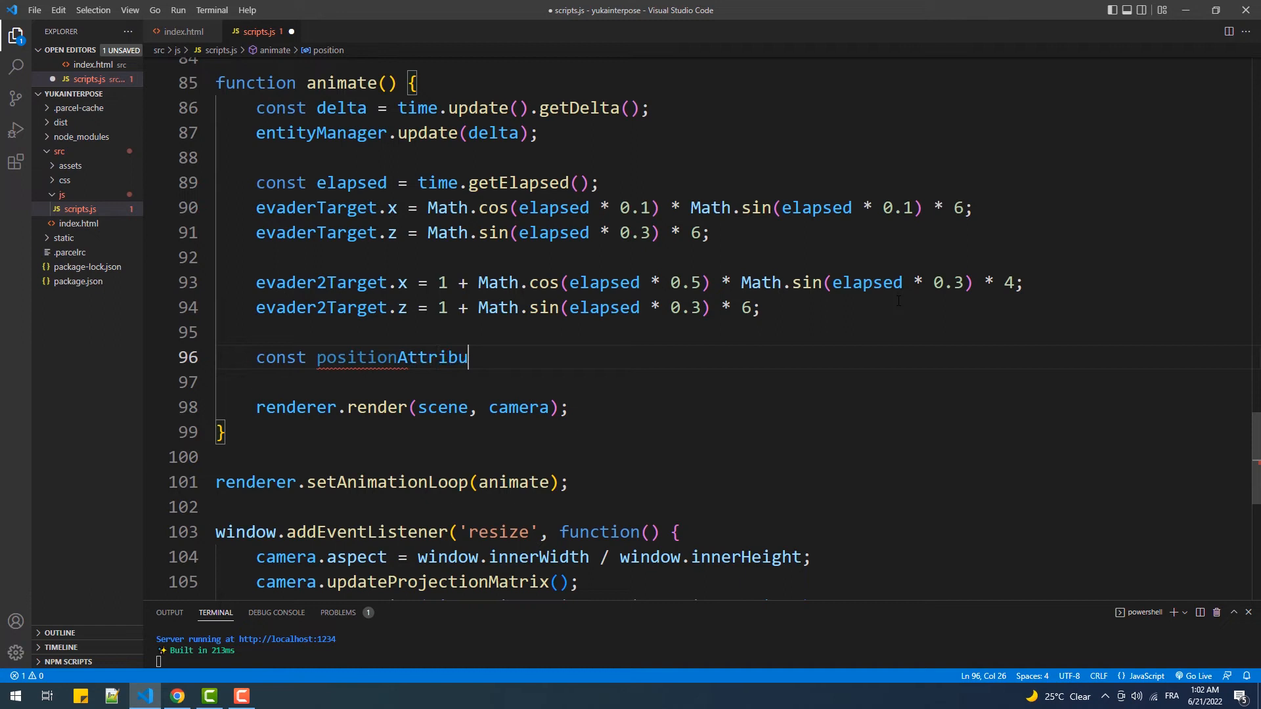
type("te =")
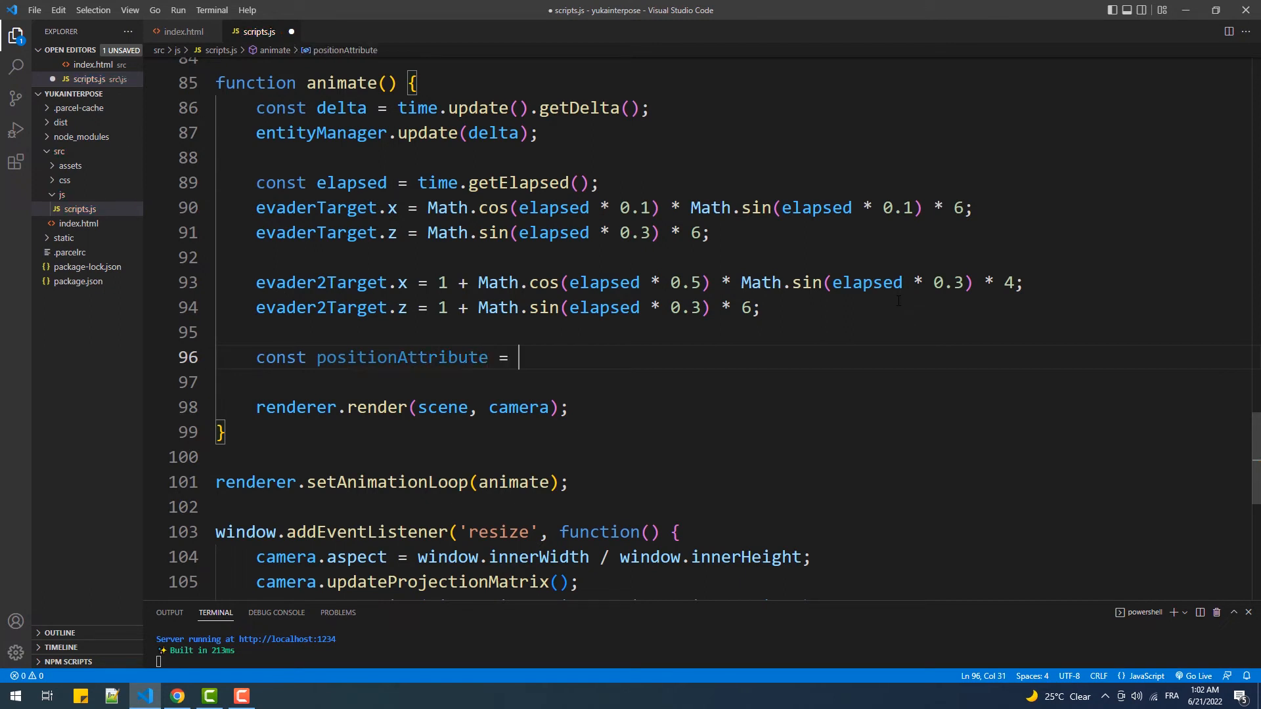
type(" line")
type(".ge")
key("Tab")
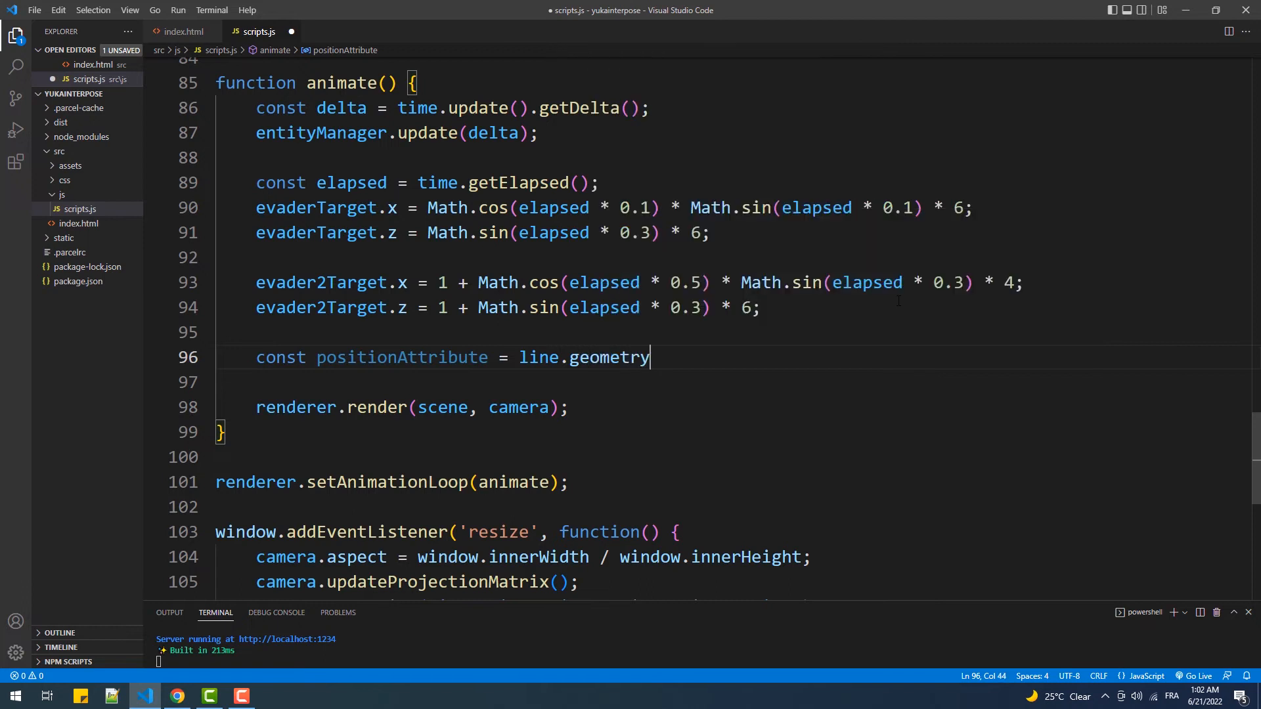
type(".attr")
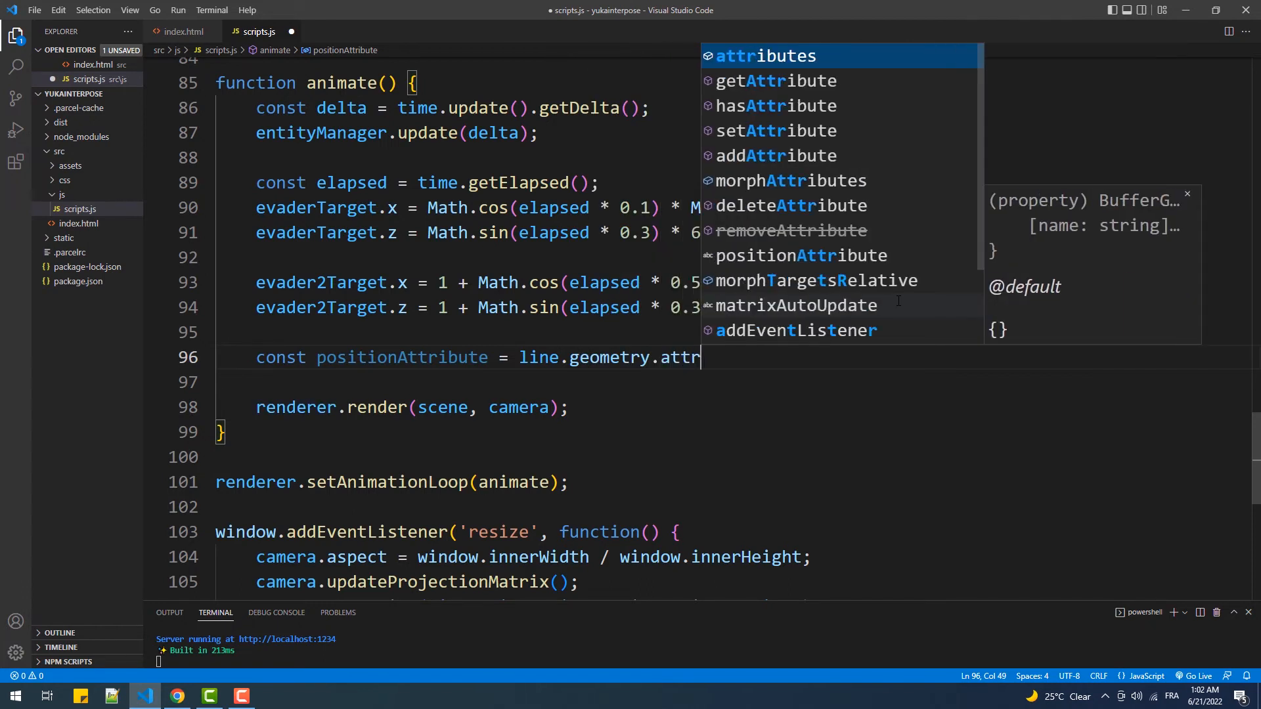
key("Tab")
type(".pos")
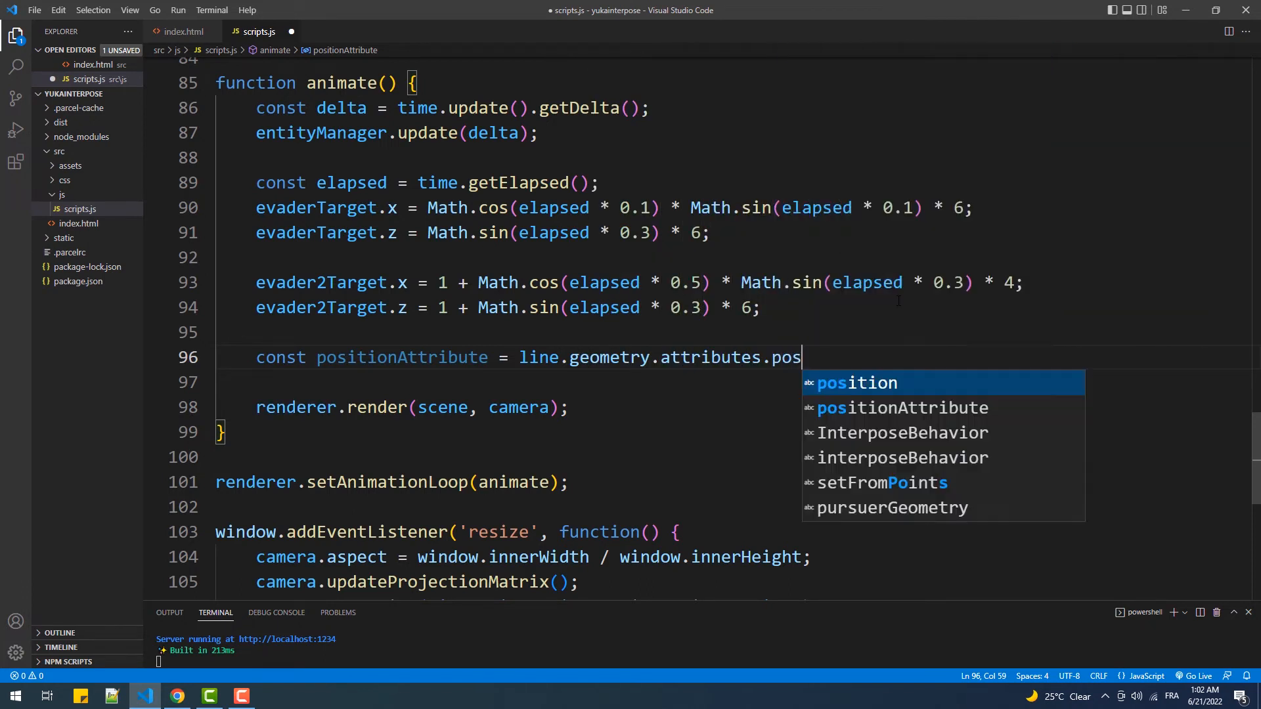
key("Tab")
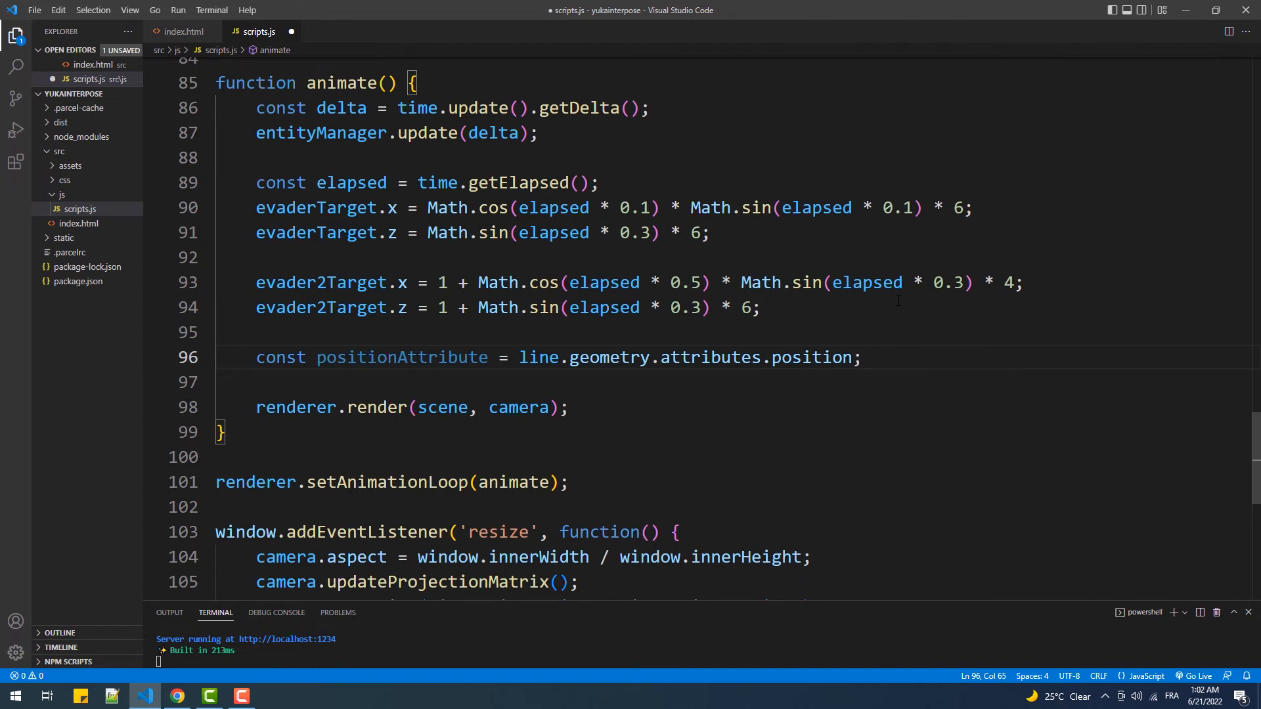
key("Return")
key("Return")
type("const ")
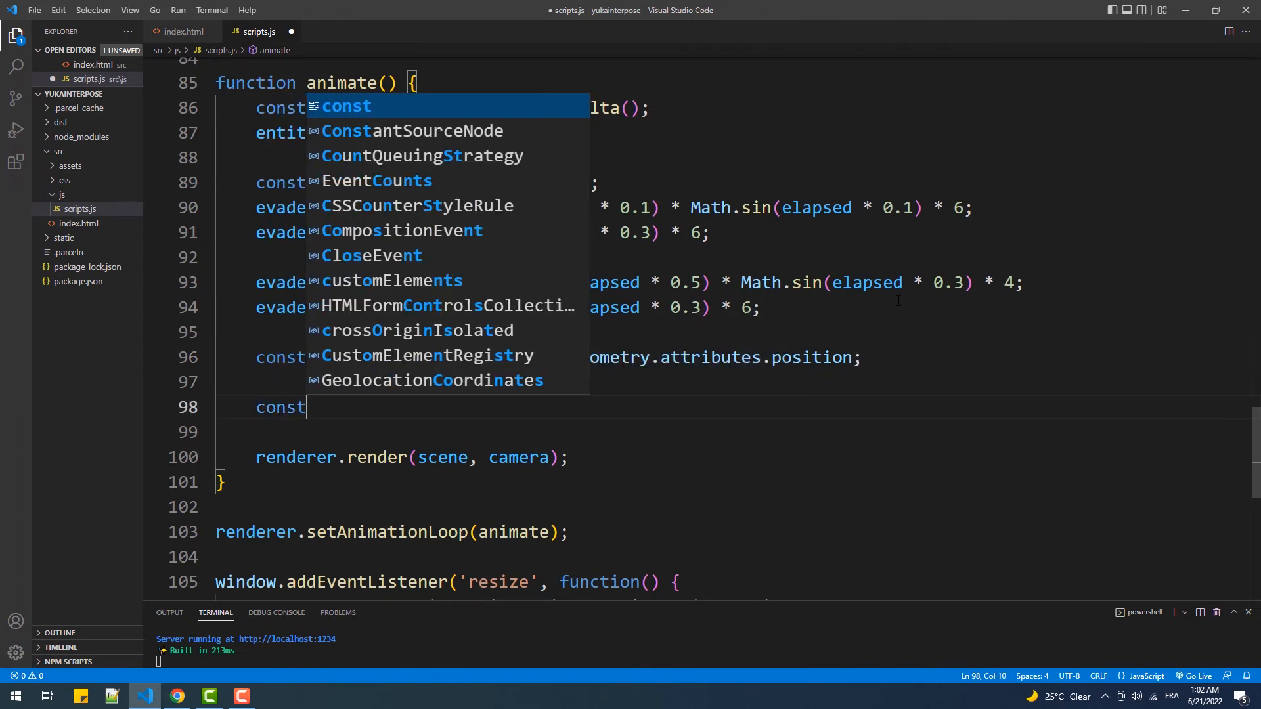
type("position ")
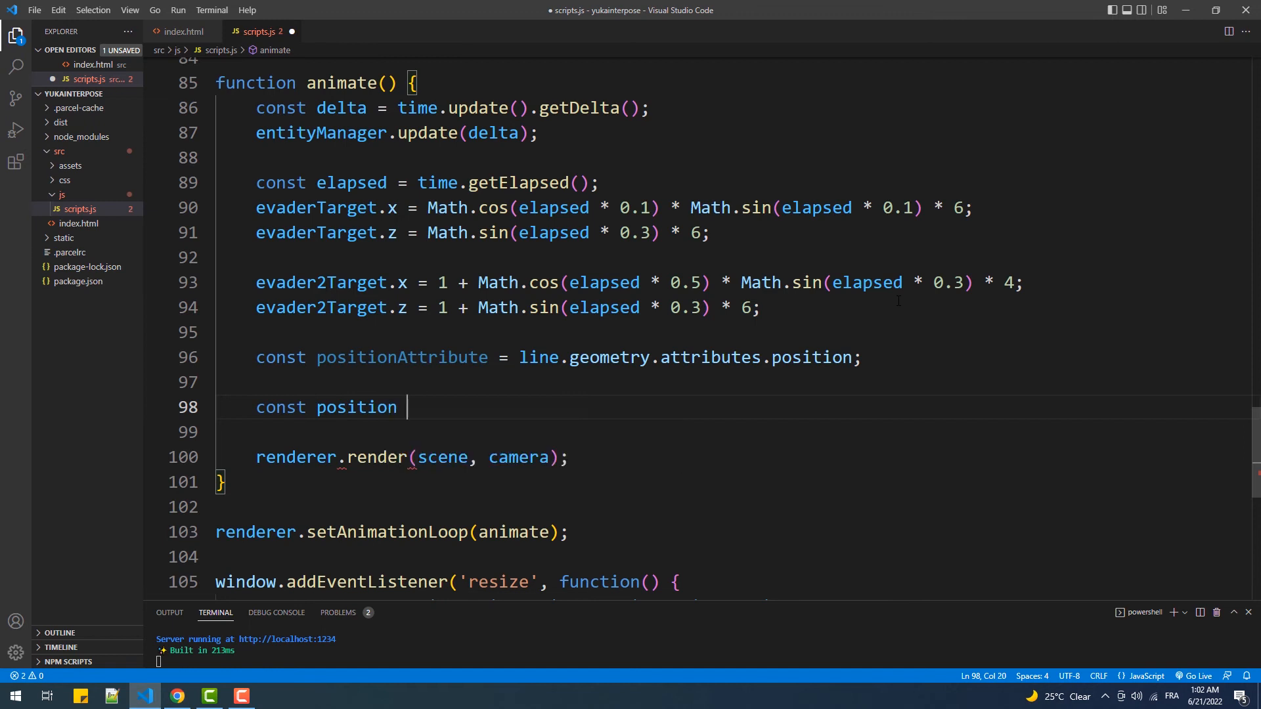
type("= e")
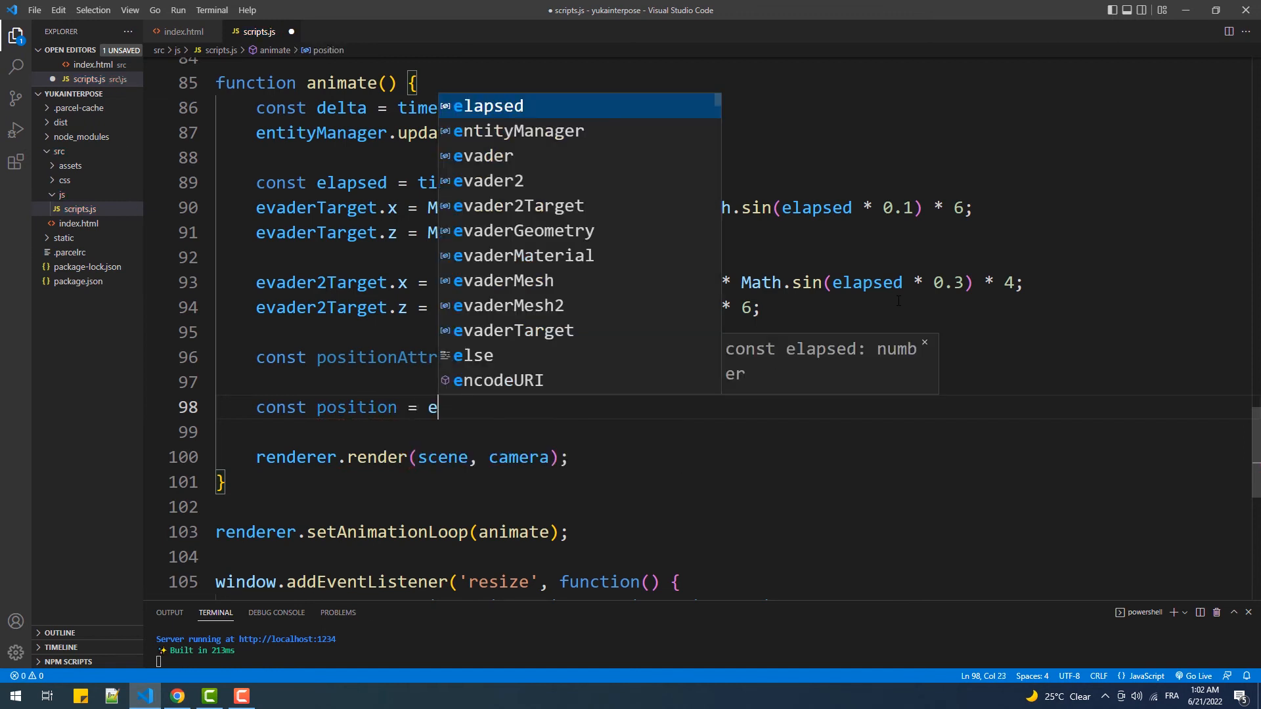
type("vader.")
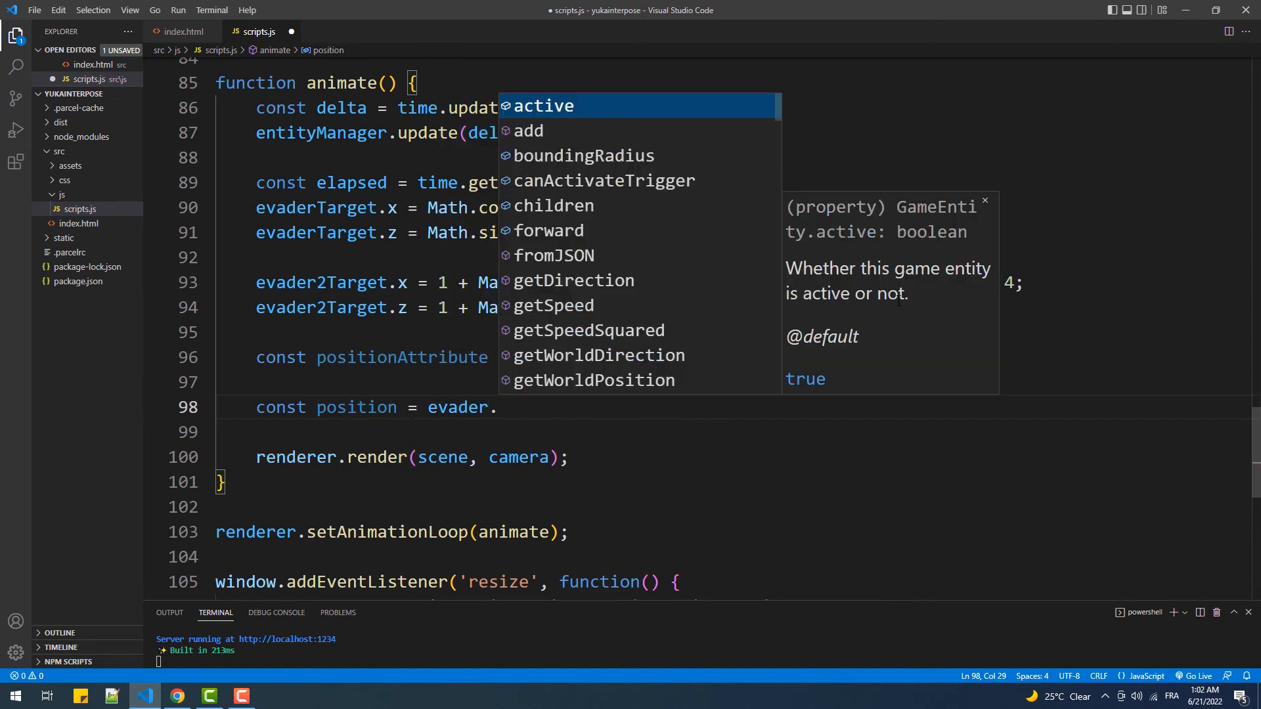
type("position;")
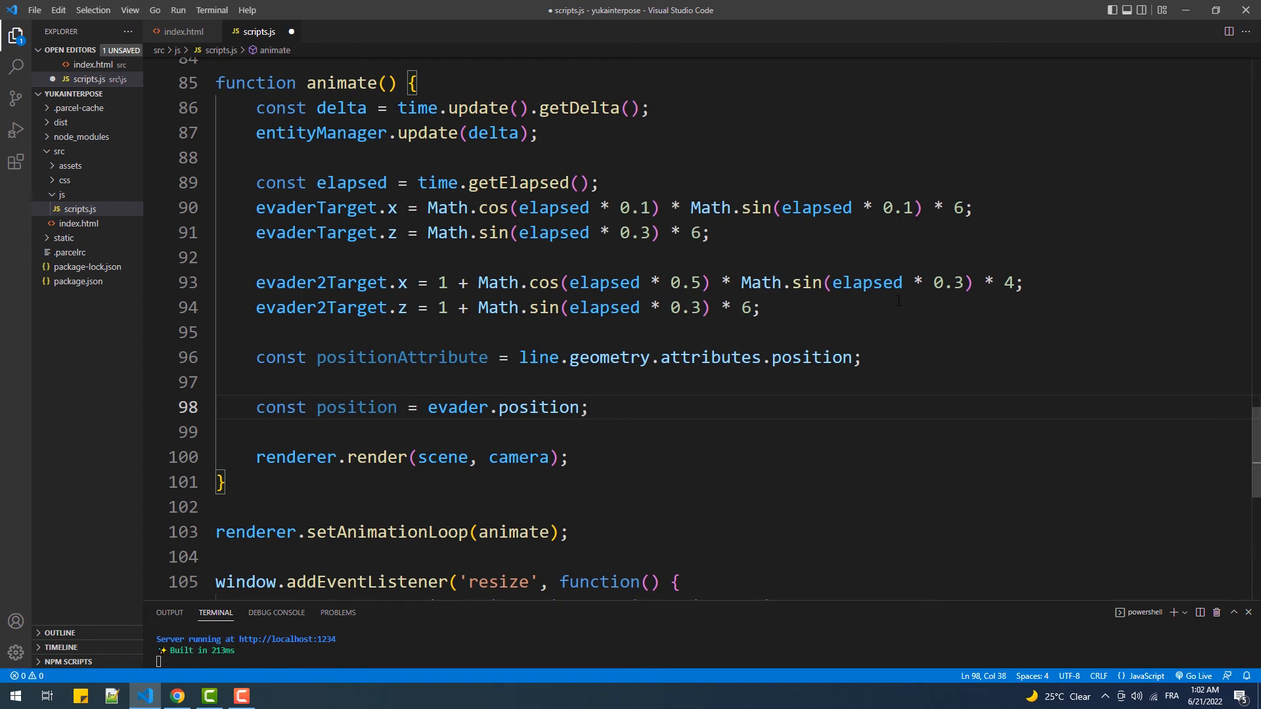
Store evader.position and write positionAttribute.setXYZ(0, position.x, position.y, position.z)
key("Return")
key("Return")
type("A")
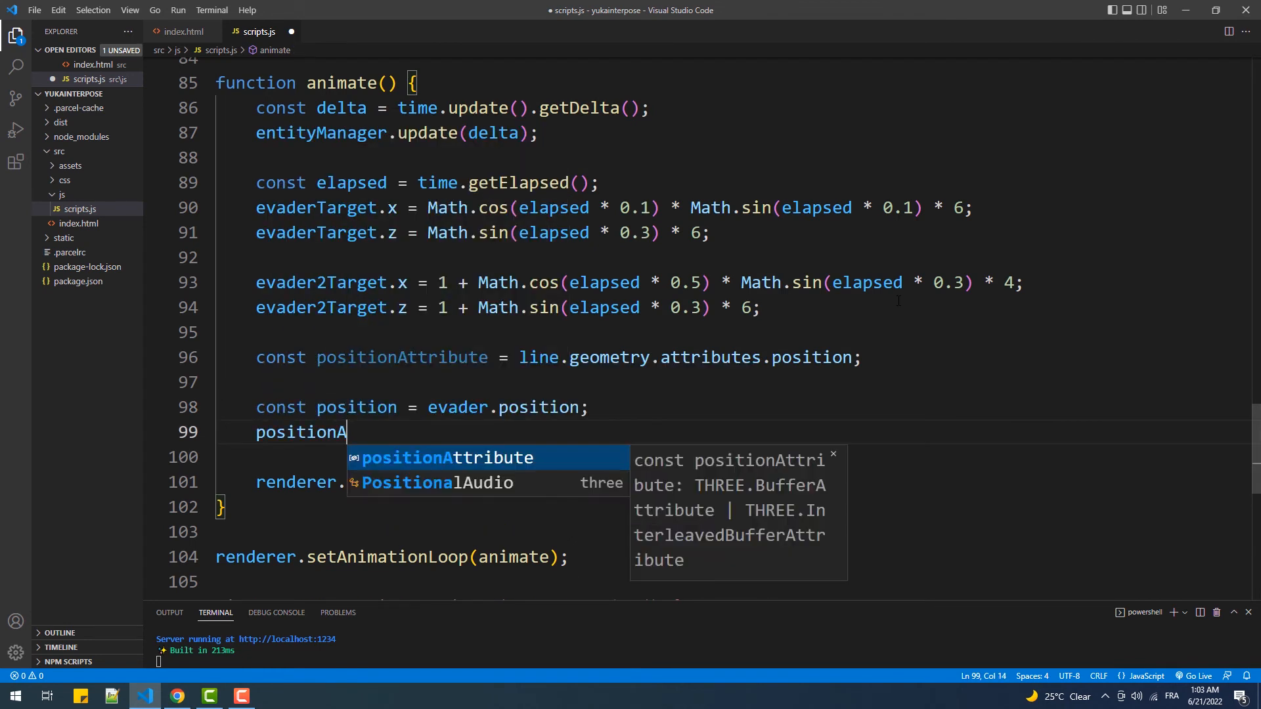
key("Return")
type(".s")
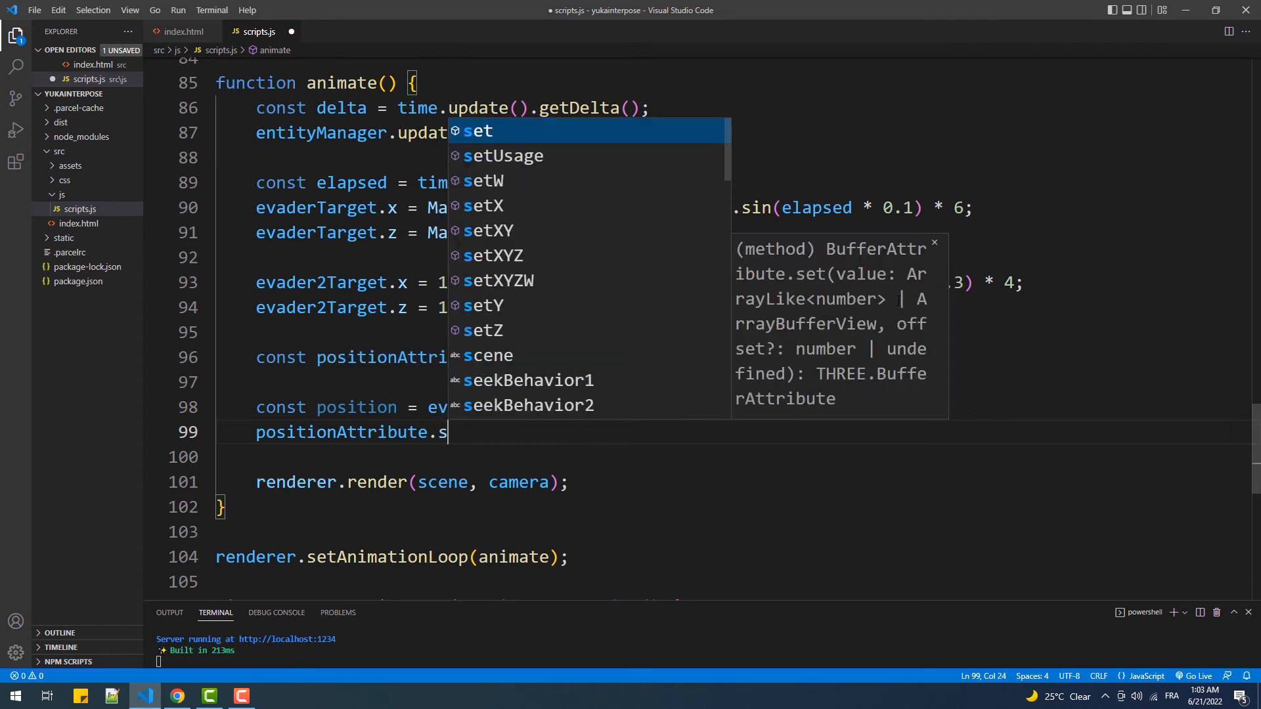
type("etX")
key("Down")
key("Down")
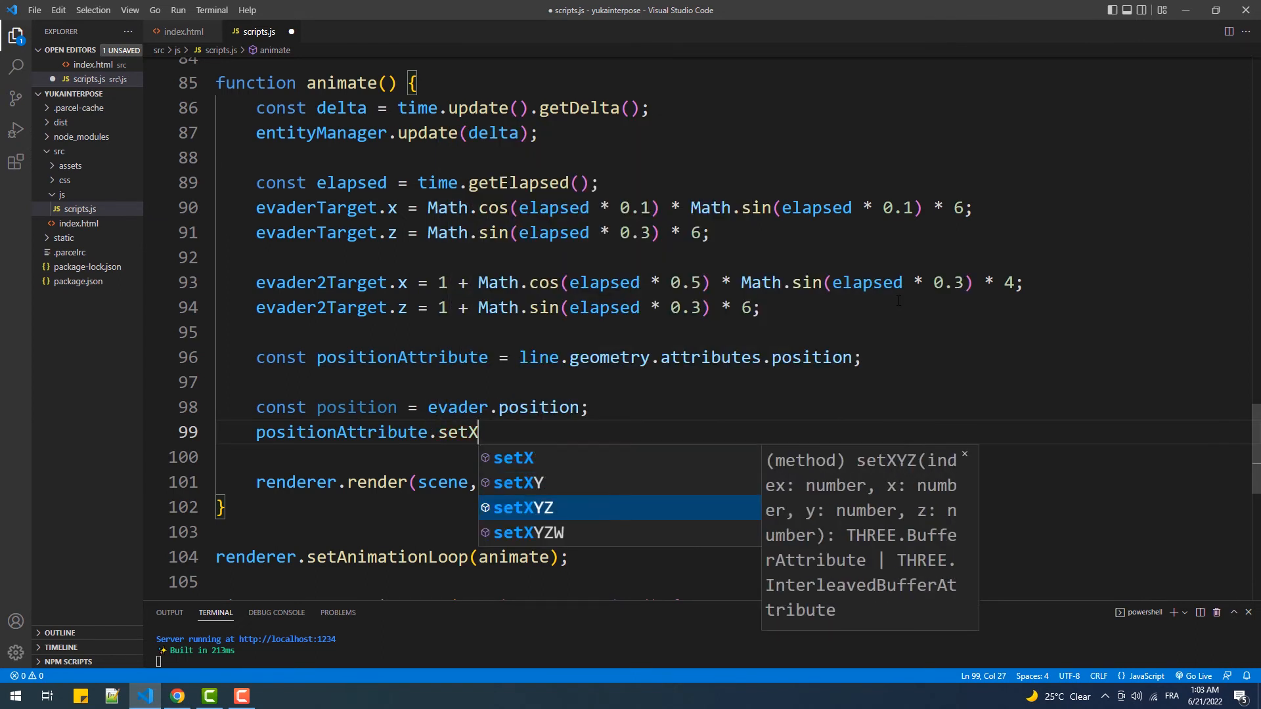
key("Return")
type("(")
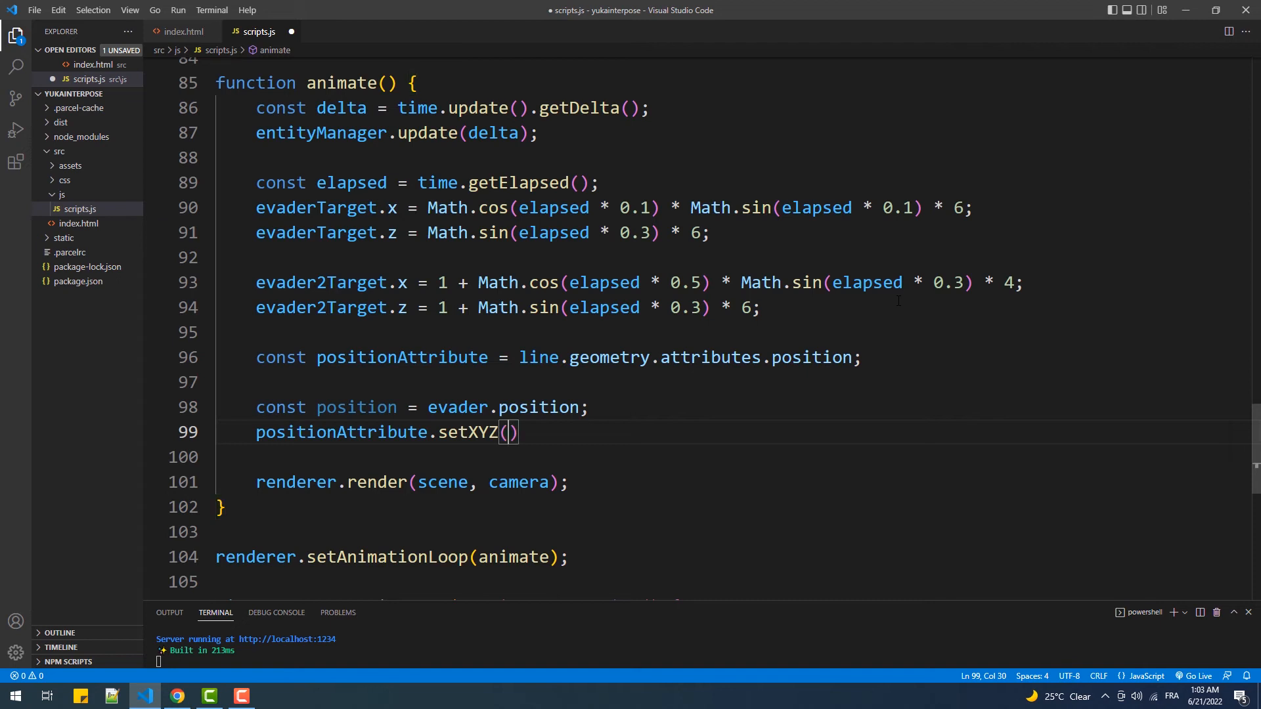
type("0, ")
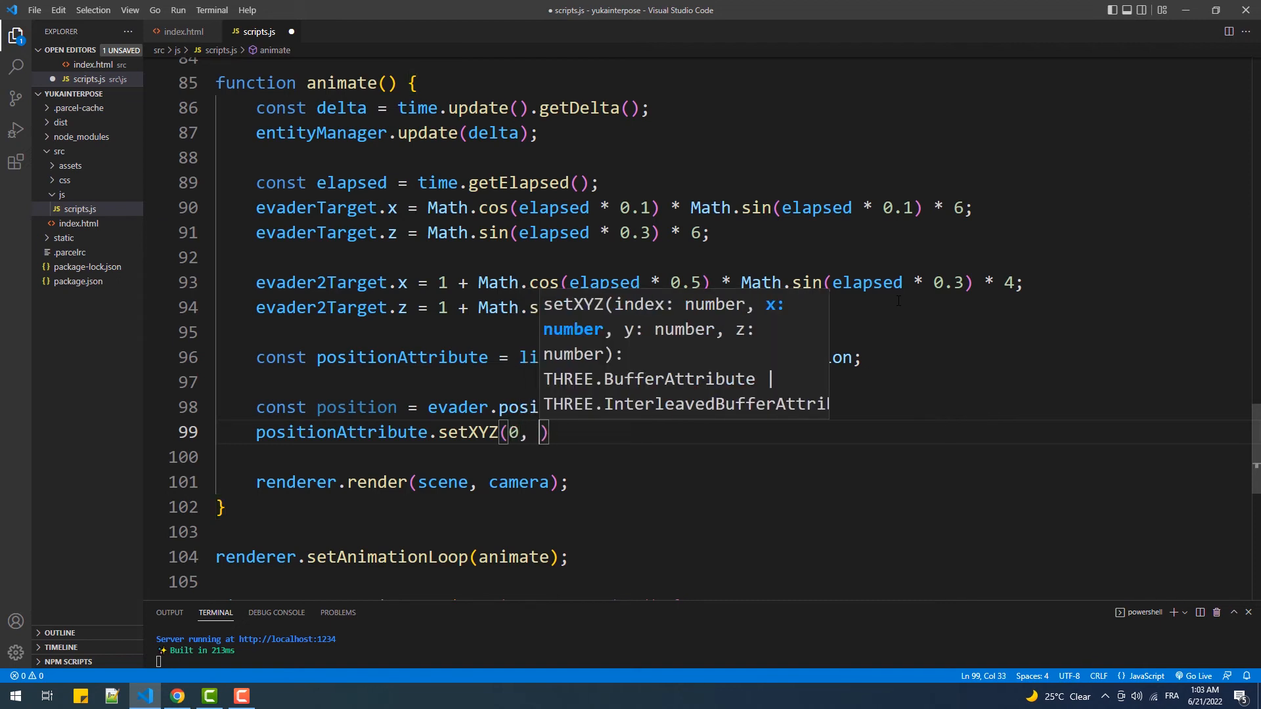
type("po")
key("Return")
type(".x")
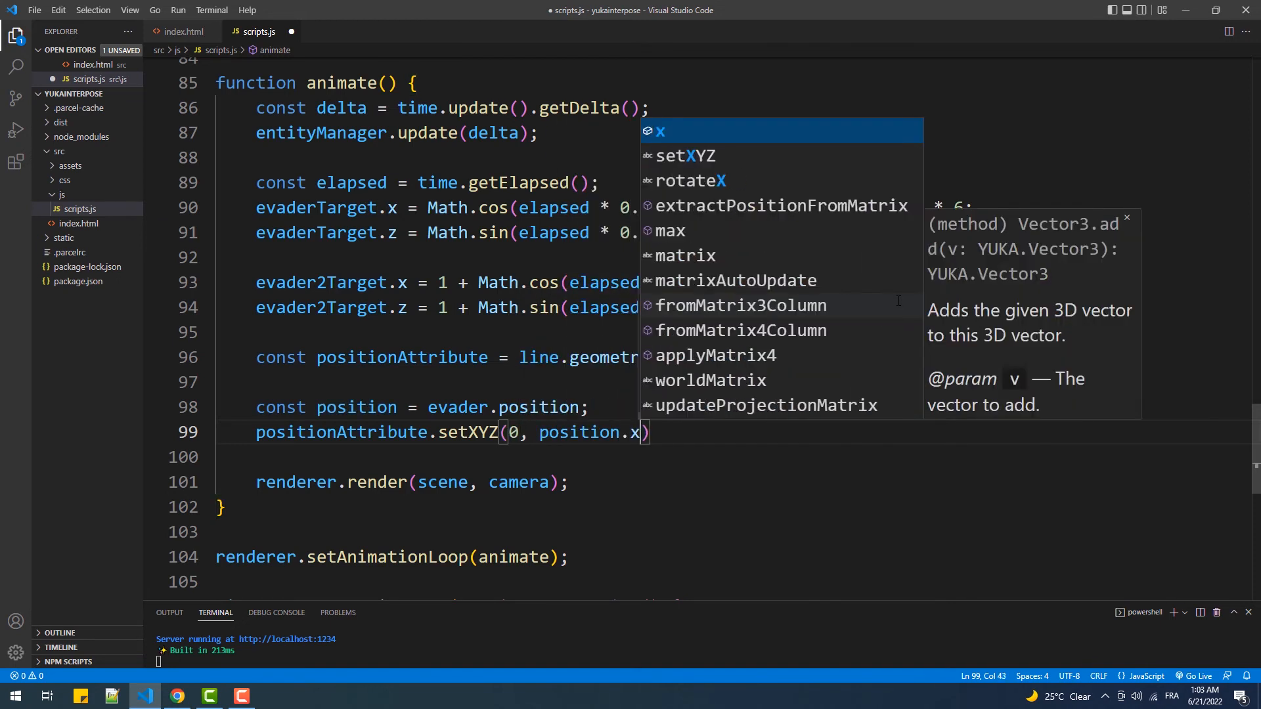
type(", pos")
key("Return")
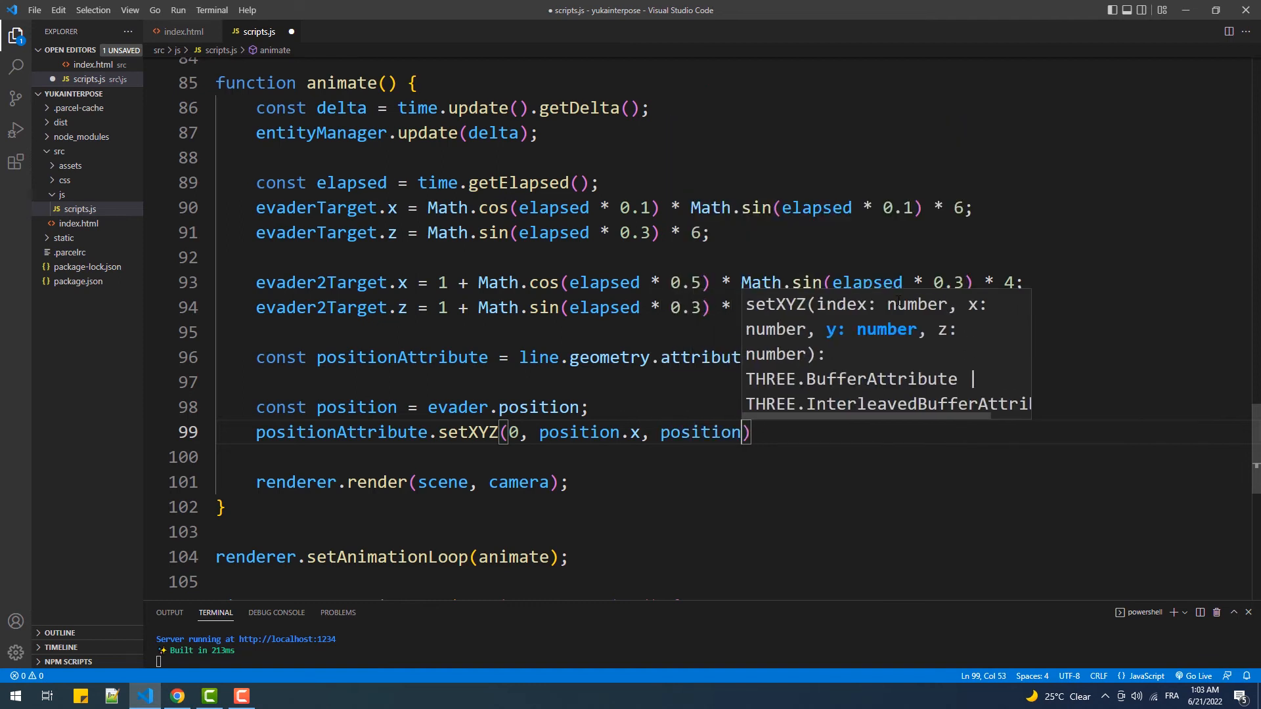
type(".y, ")
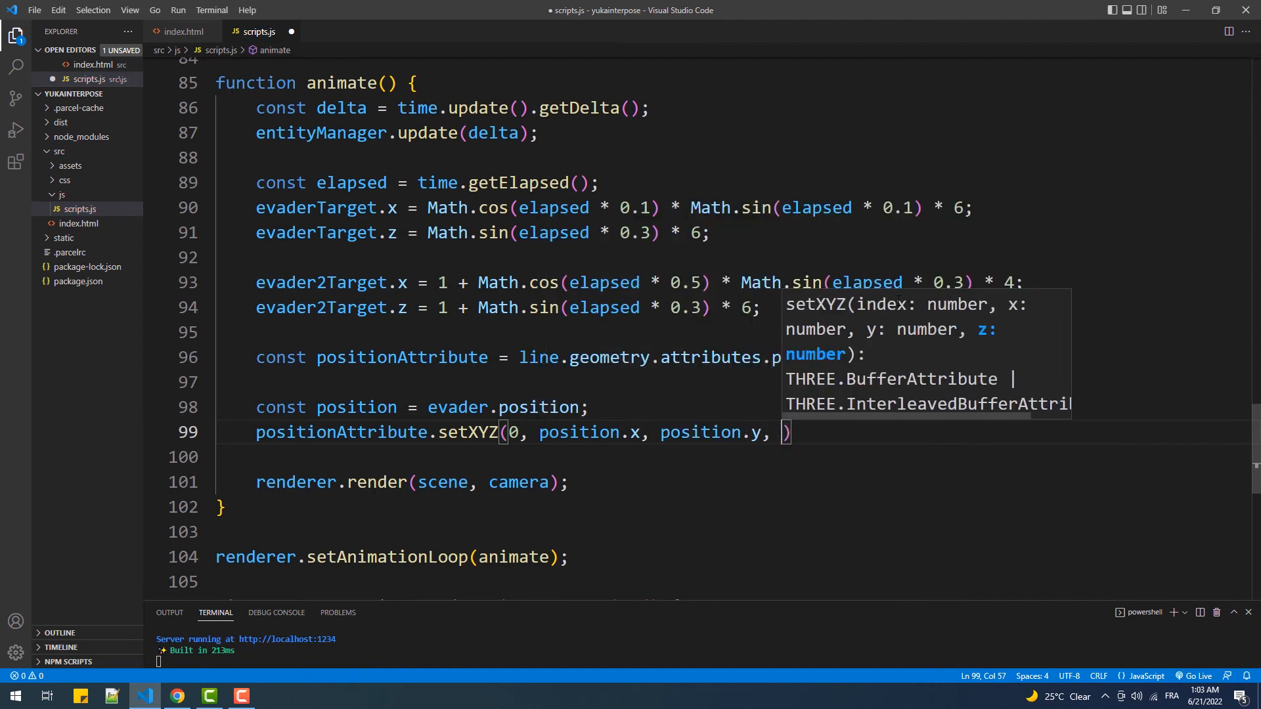
type("pos")
key("Return")
type(".z")
key("End")
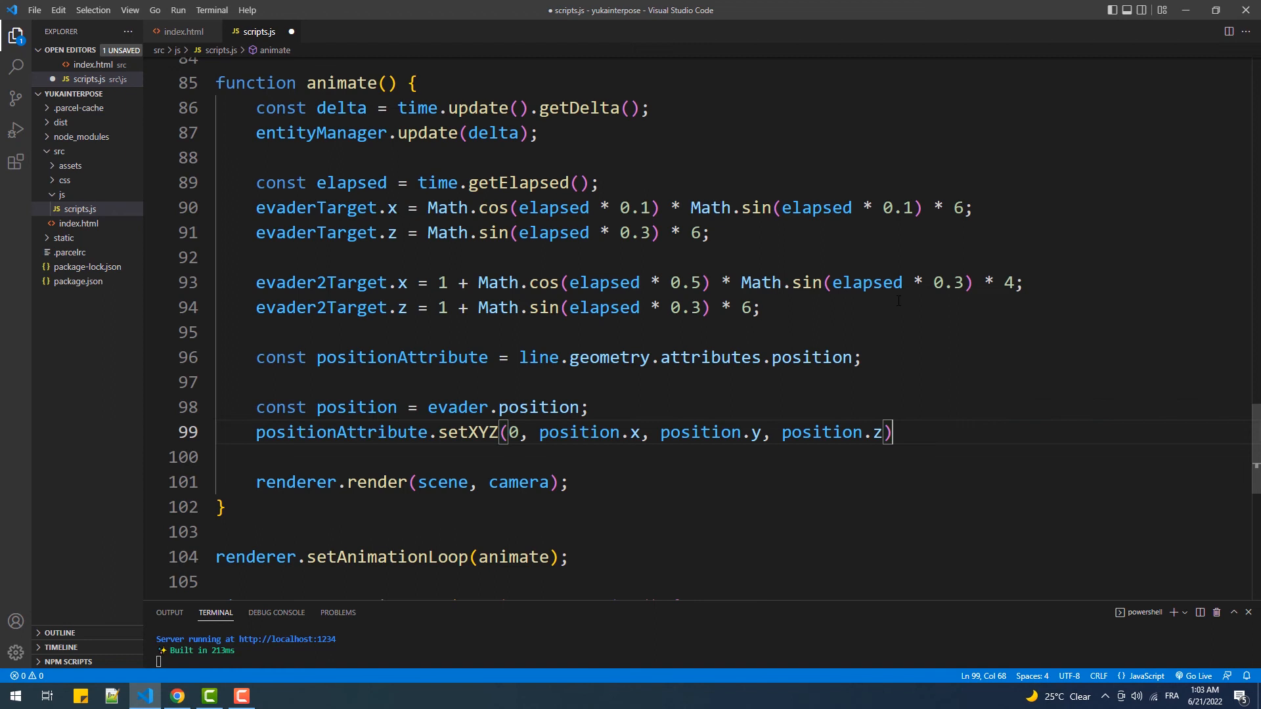
scroll(898, 300, "down", 2)
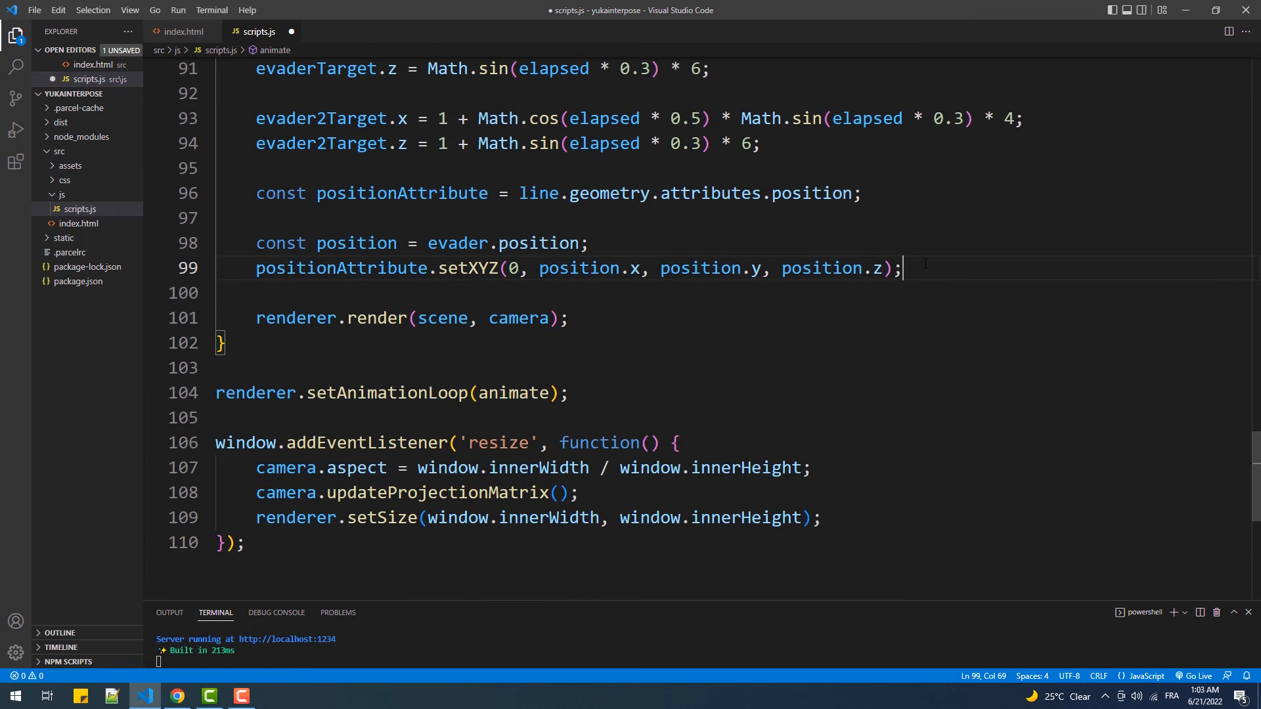
Copy the two first-evader position lines and paste a duplicate below line 99
left_click_drag(902, 267, 259, 244)
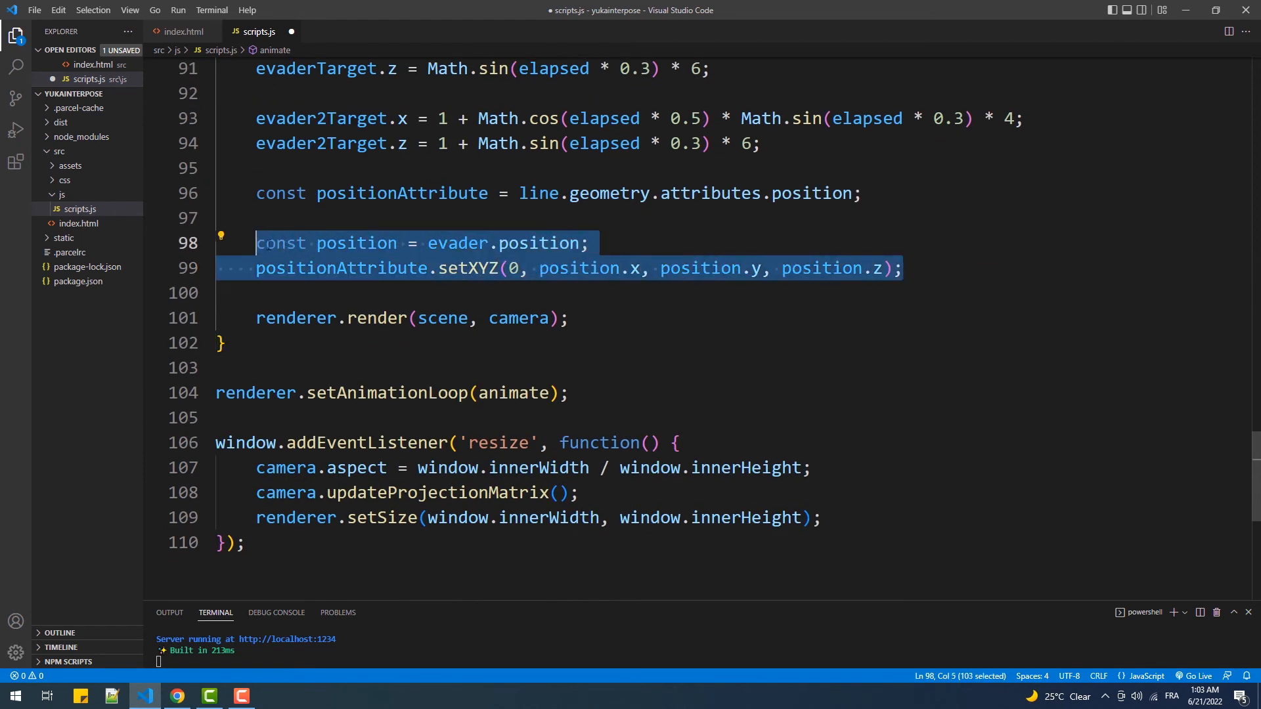
left_click(914, 277)
key("Return")
key("Return")
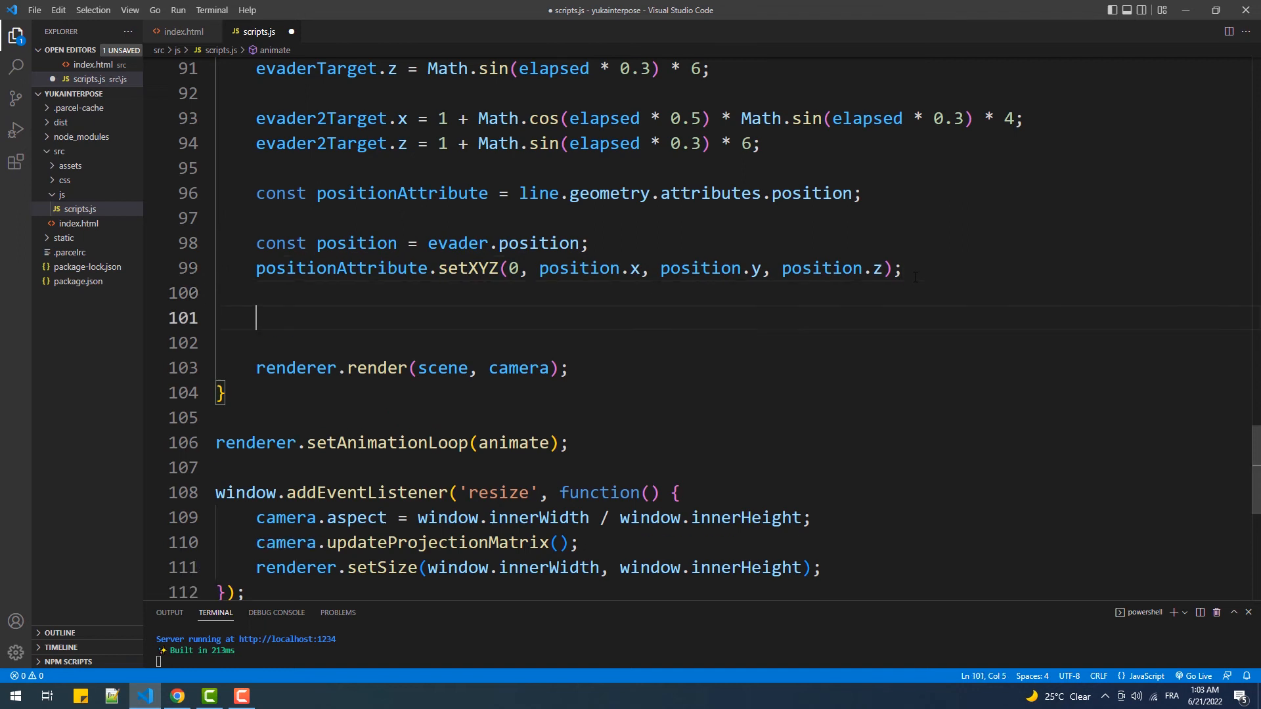
type("const position = evader.position;     positionAttribute.setXYZ(0, position.x, position.y, position.z);")
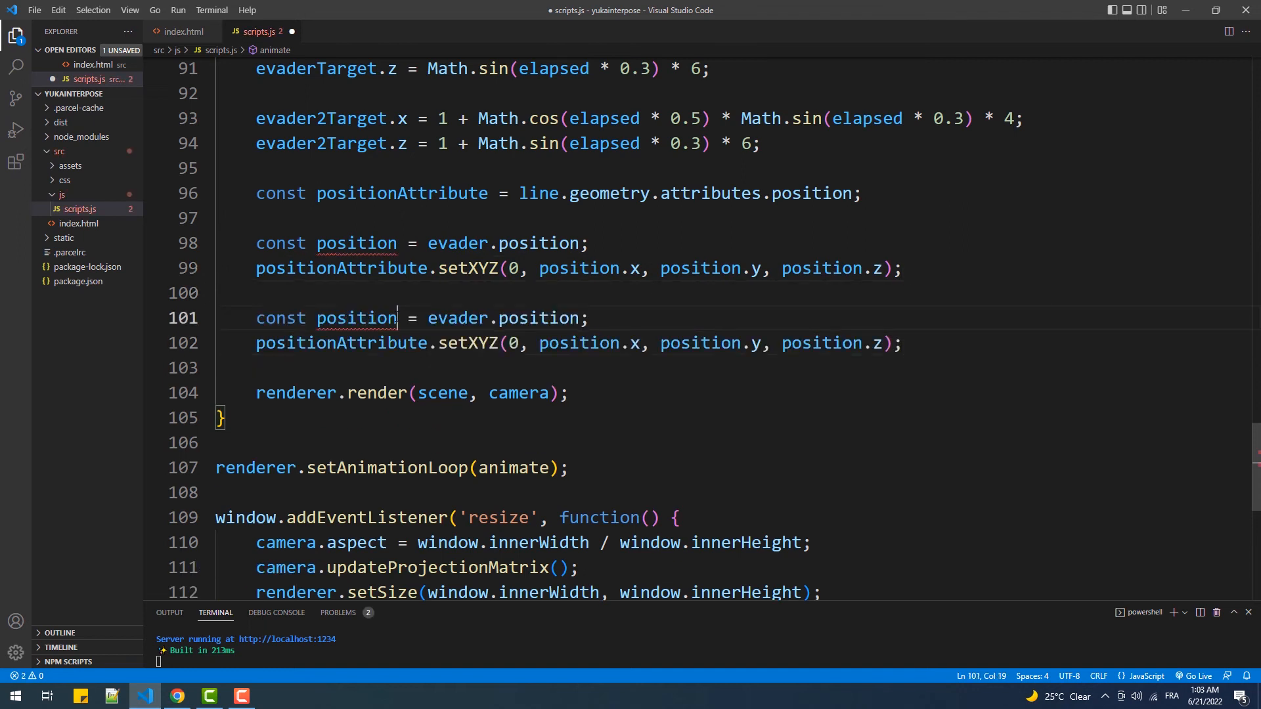
Rename the pasted lines to position2 and evader2 with multi-cursor and change vertex index 0 to 1
left_click(490, 318, "alt")
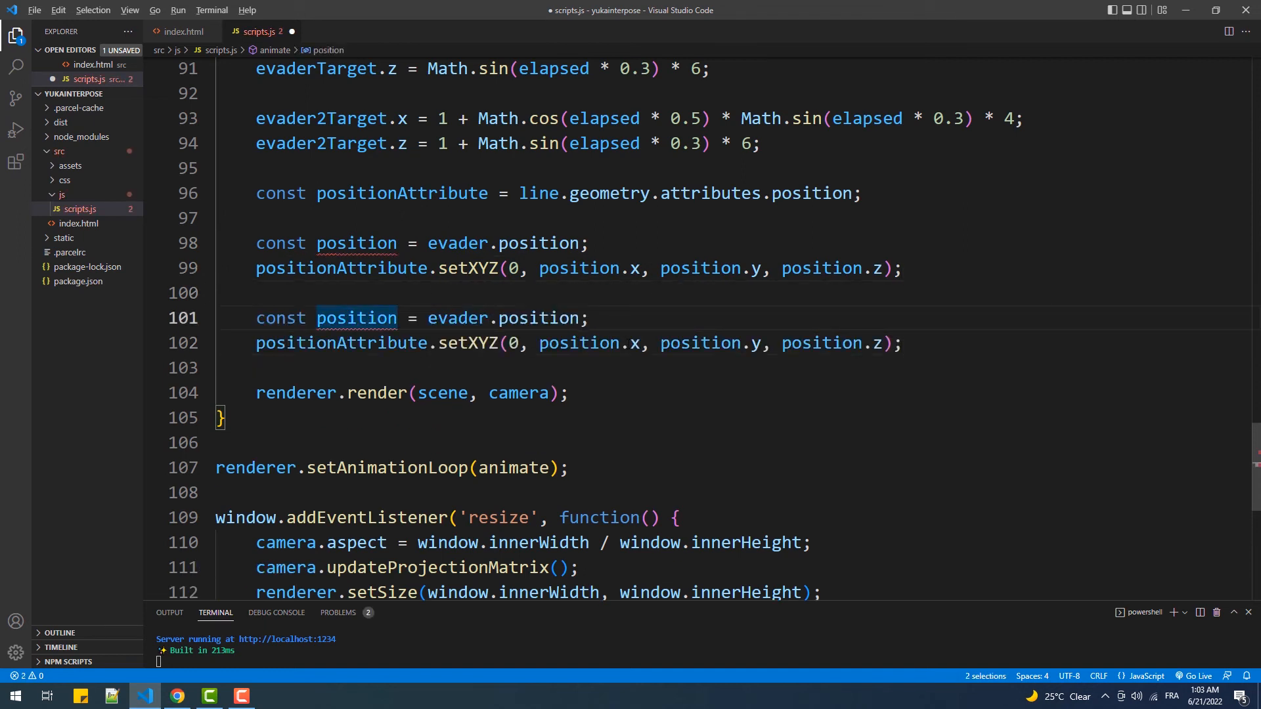
left_click(620, 343, "alt")
type("2")
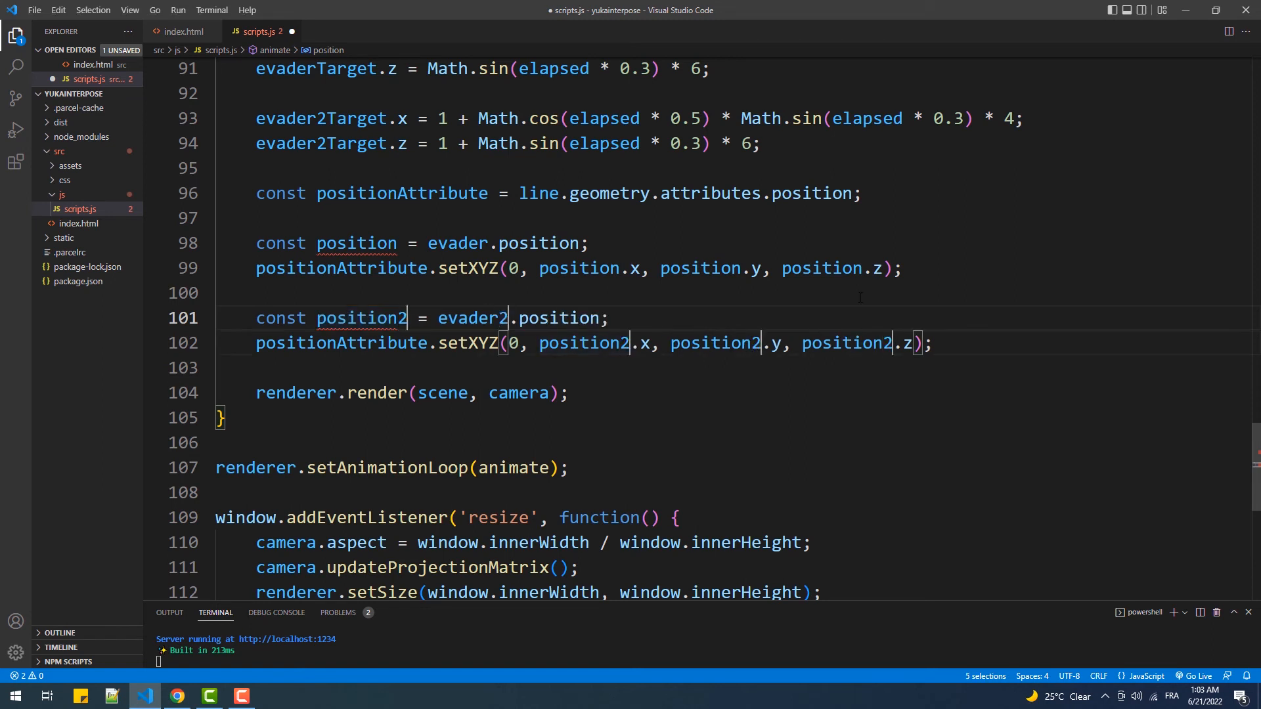
key("Escape")
left_click(525, 342)
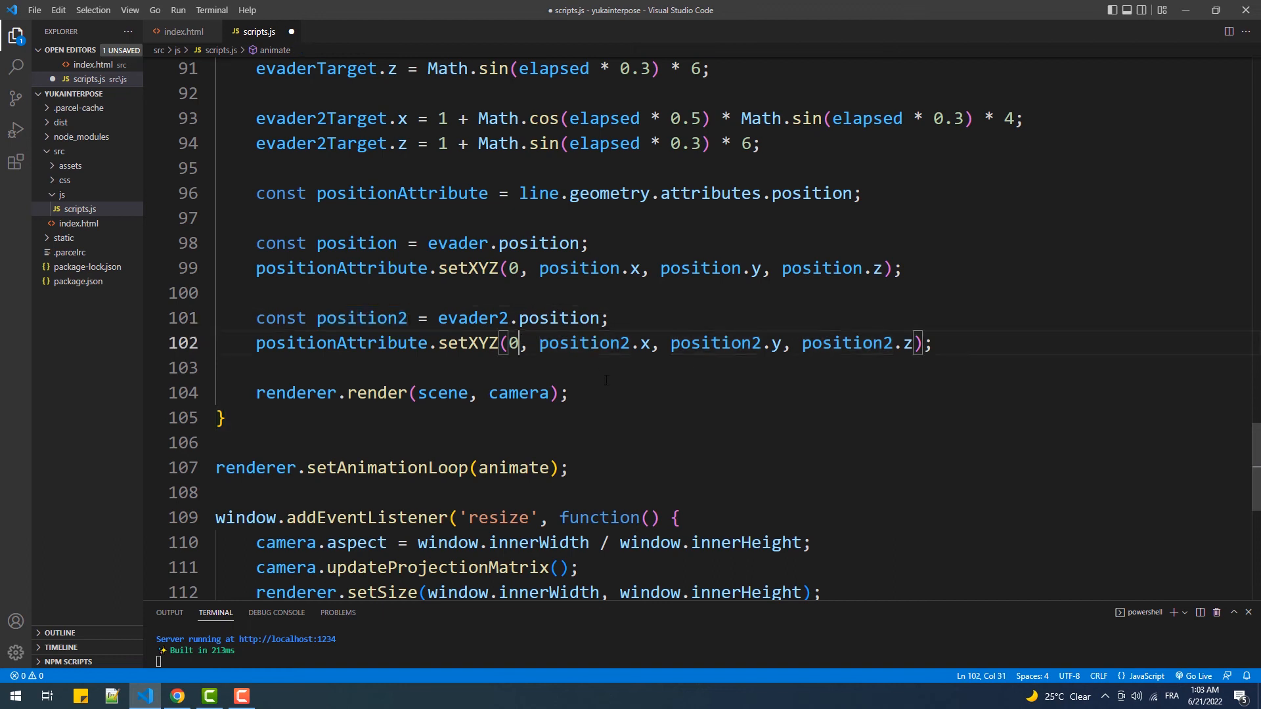
key("BackSpace")
type("1")
Add positionAttribute.needsUpdate = true below the vertex updates so the line refreshes each frame
key("Return")
key("Return")
type("po")
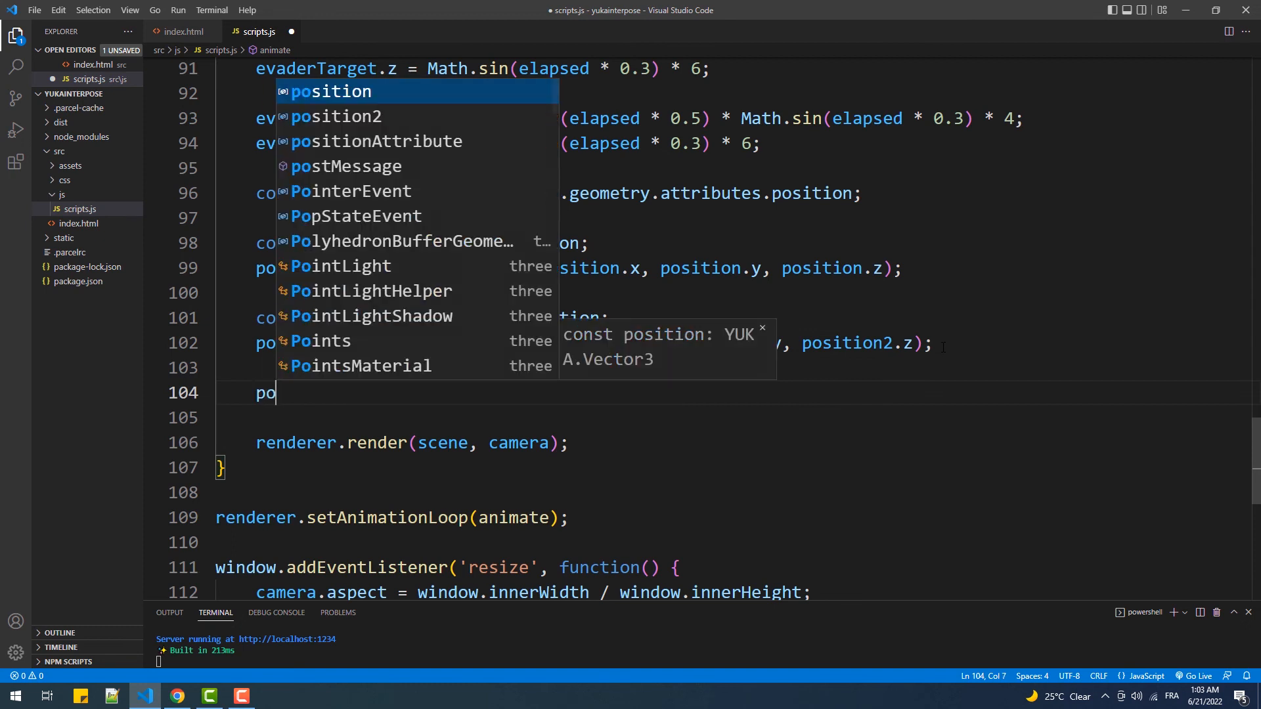
key("Tab")
type("Atr")
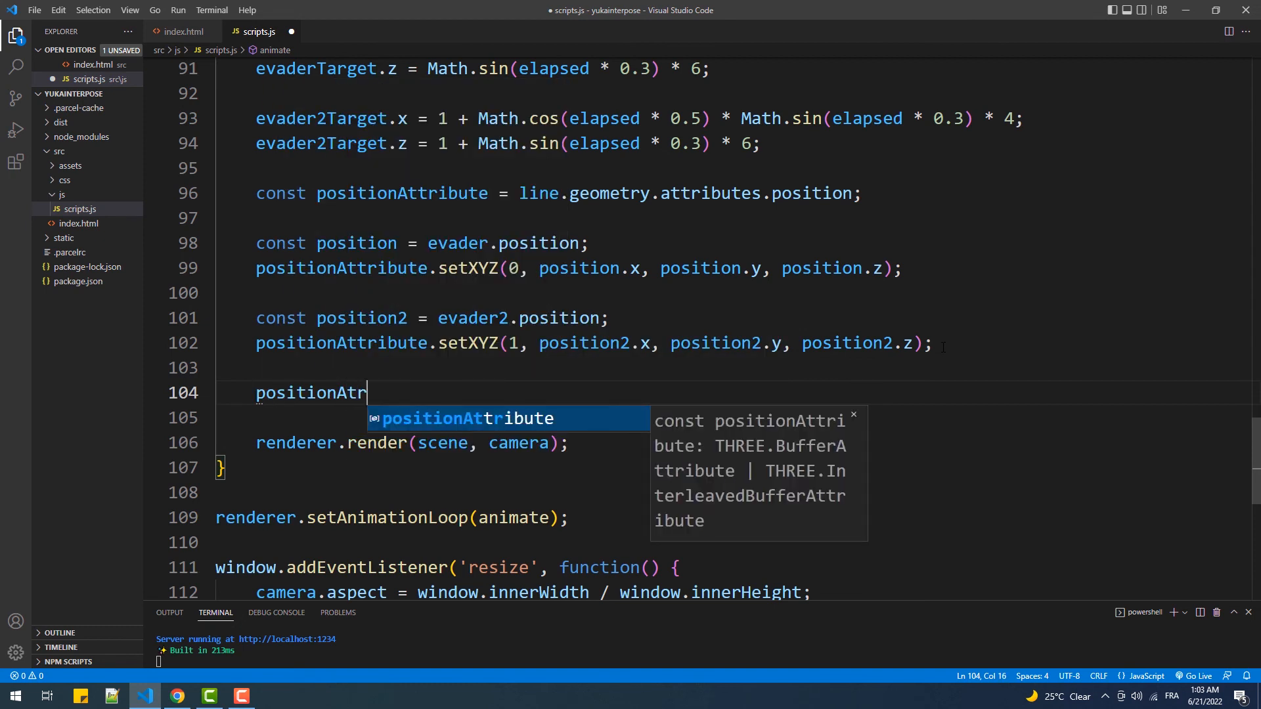
key("Tab")
type(".")
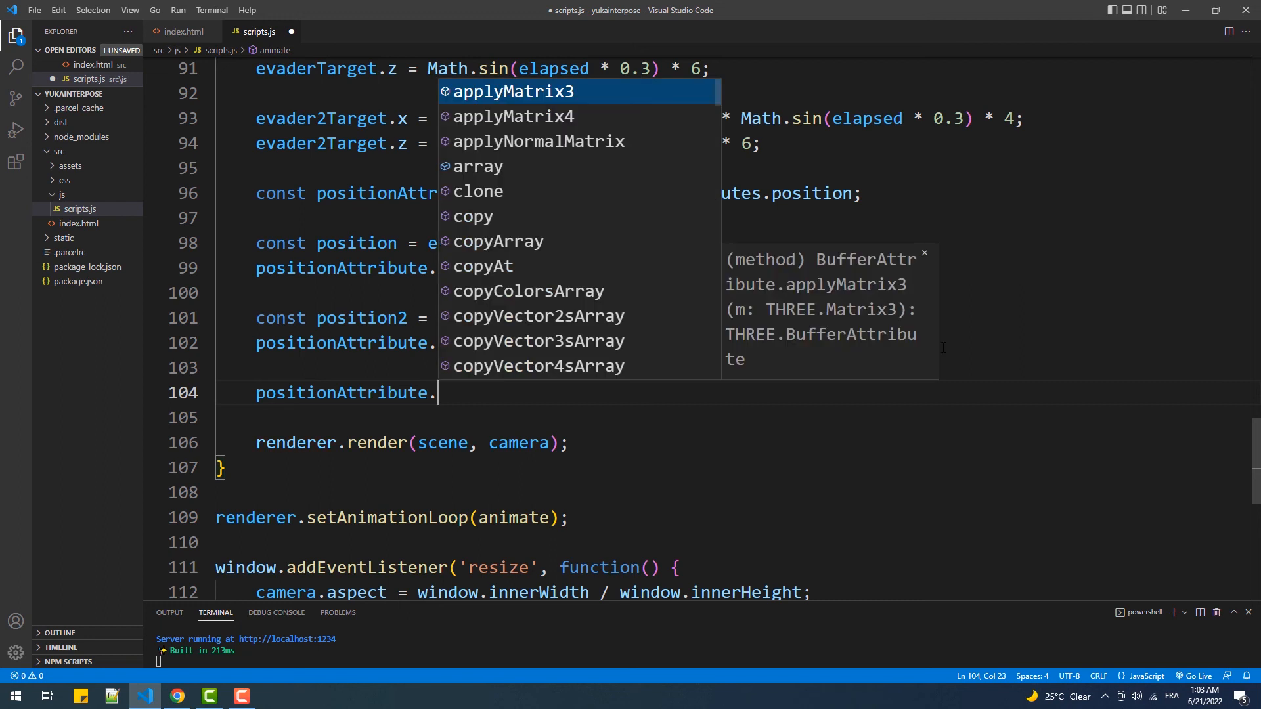
type("needs")
key("Tab")
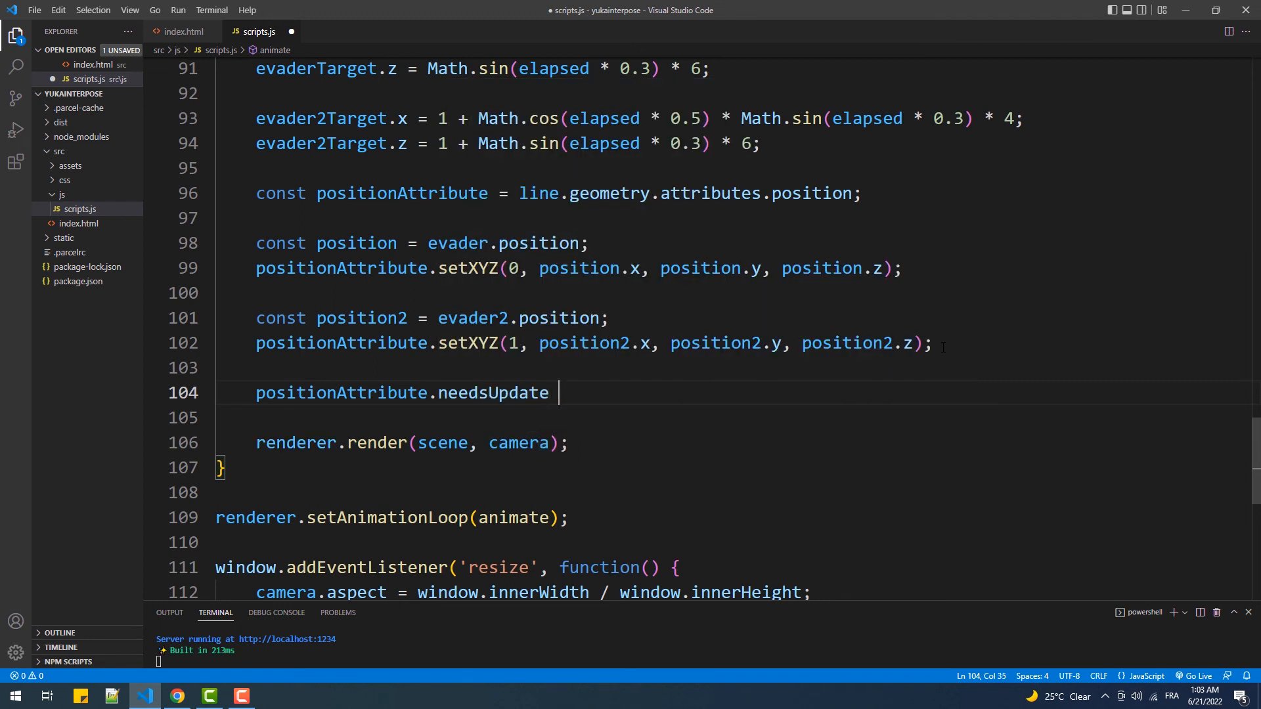
type("= true;")
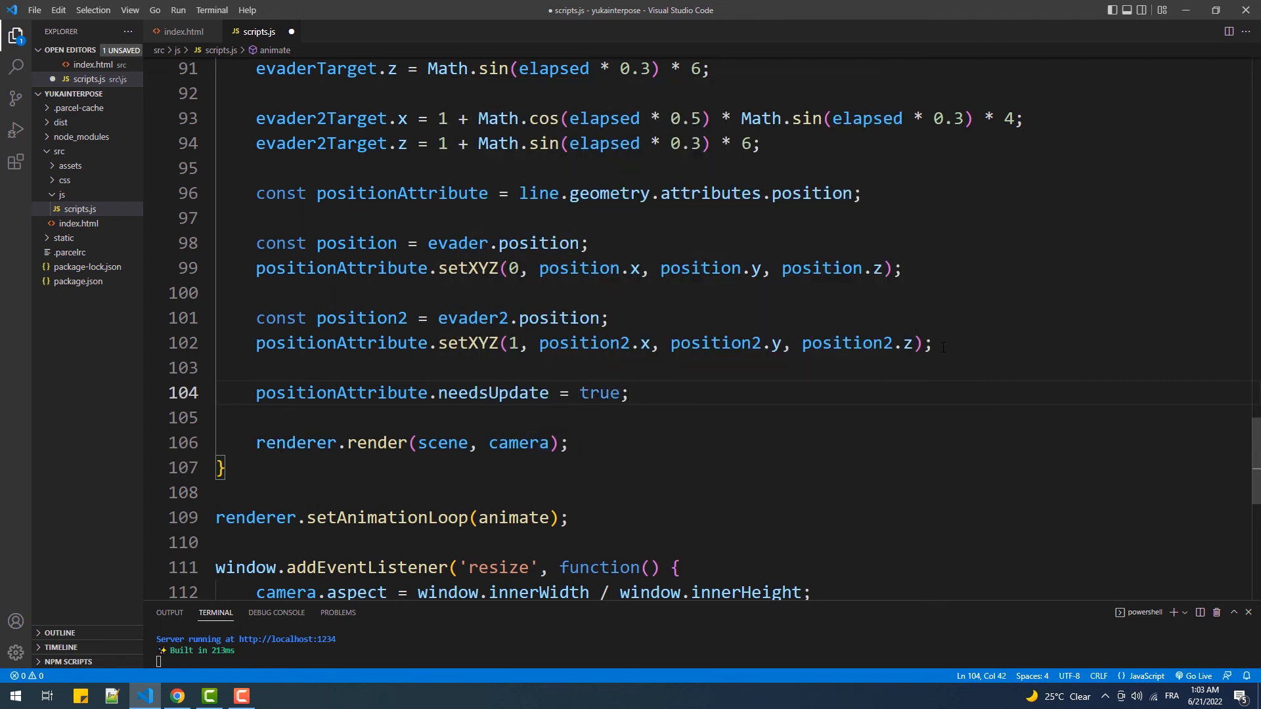